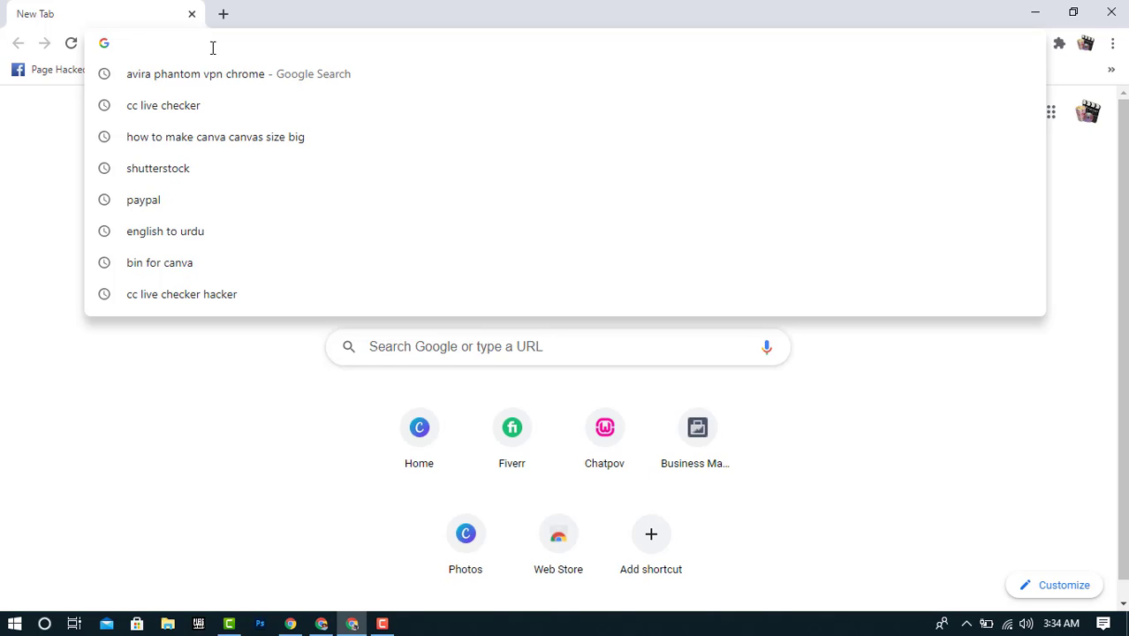
Step: Open the Pexels website and search its free stock photos for "boy"
type("pexels")
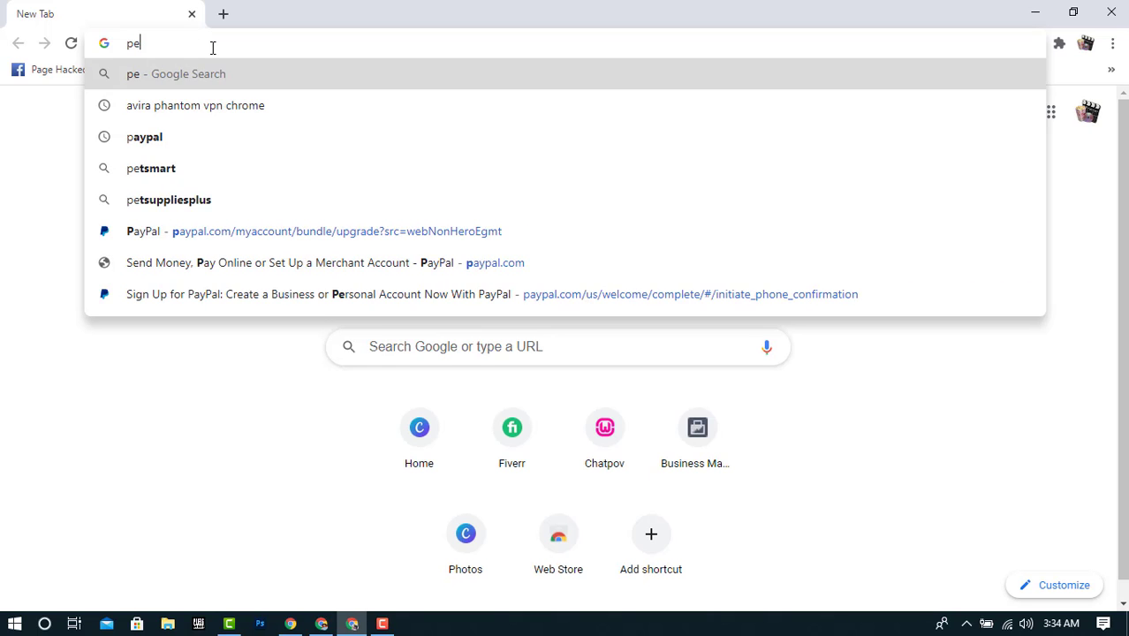
key("Return")
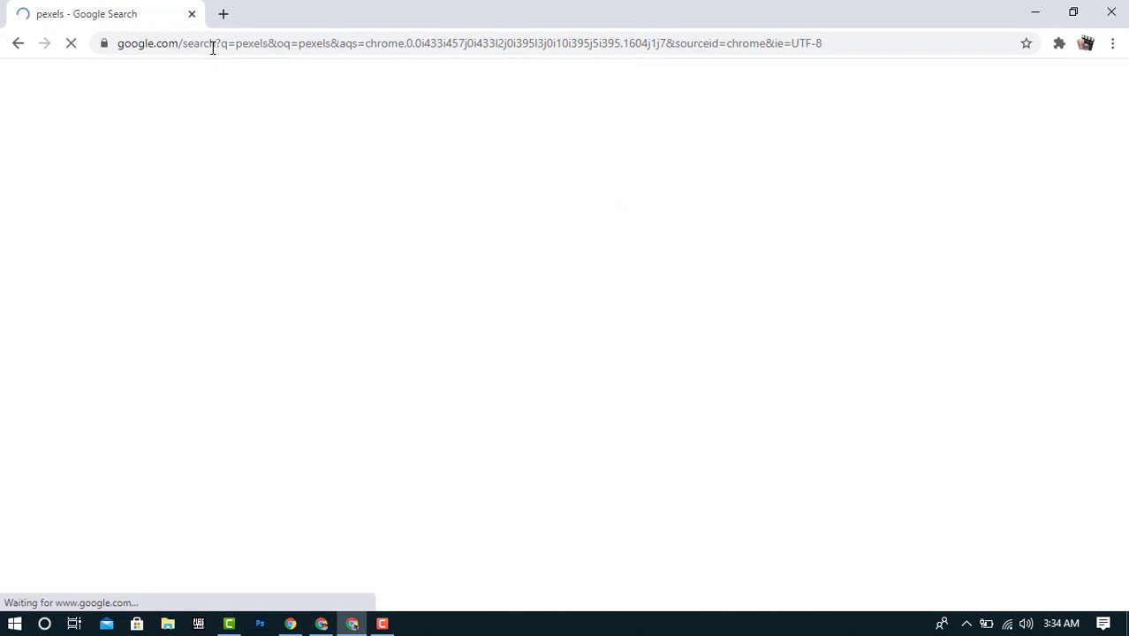
left_click(220, 230)
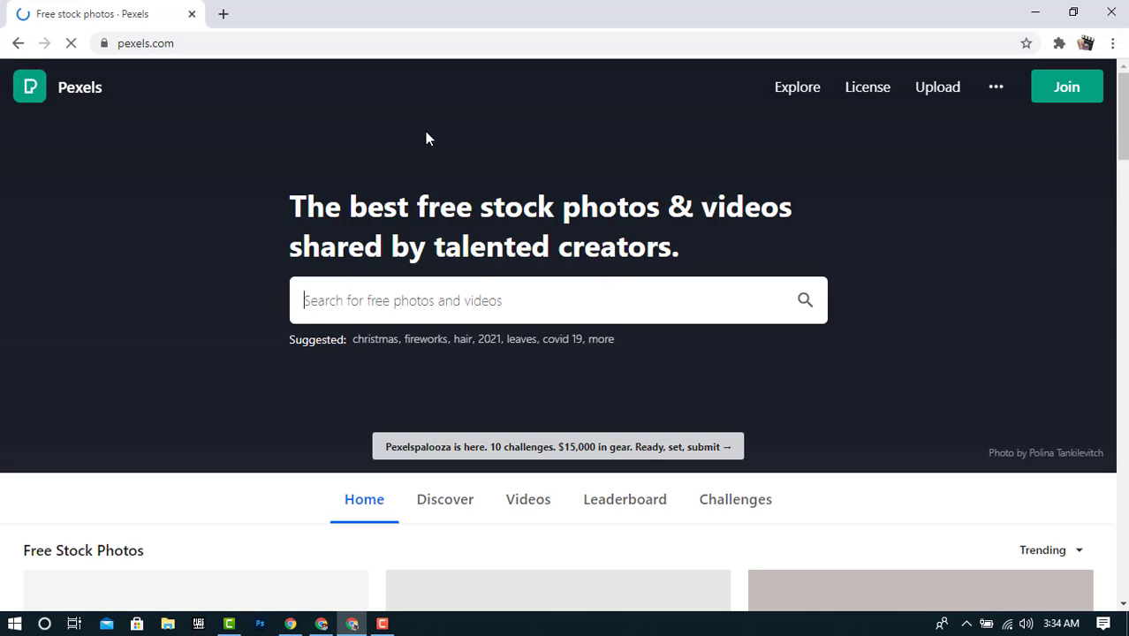
type("boy")
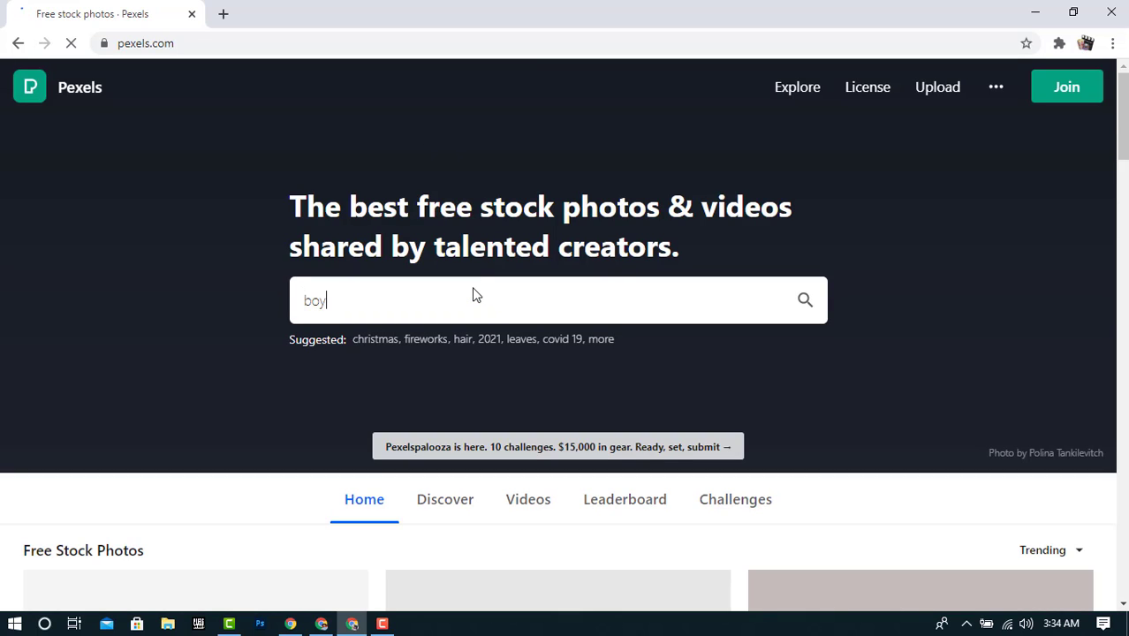
key("Return")
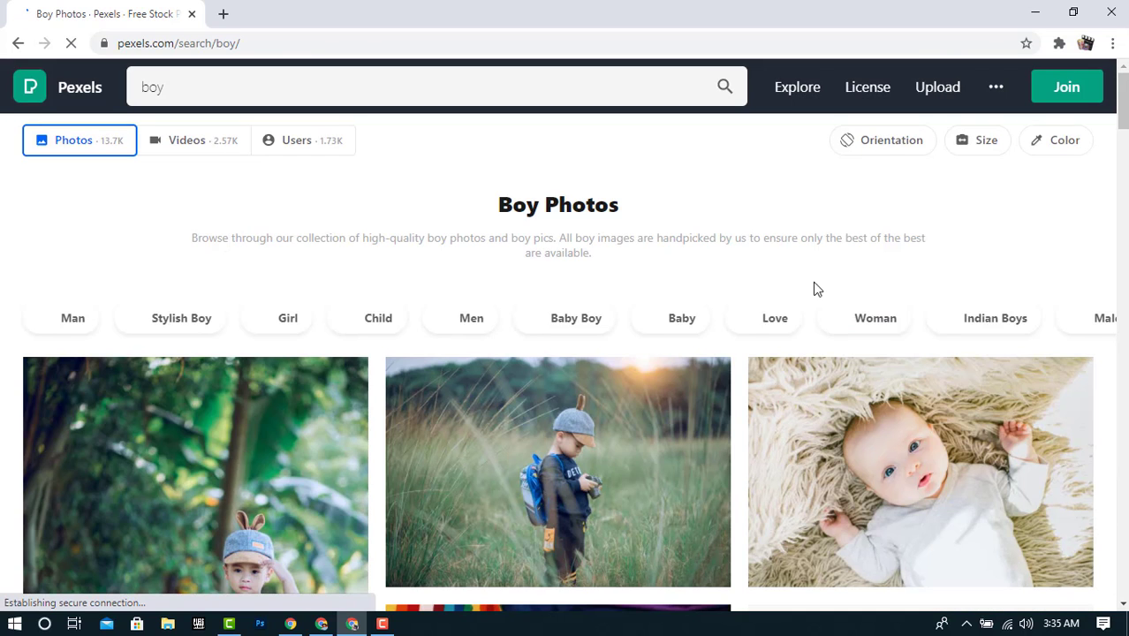
Step: Open the photo of the boy in a cap with a blue backpack standing on a road, and copy the image
scroll(1093, 177, "down", 3)
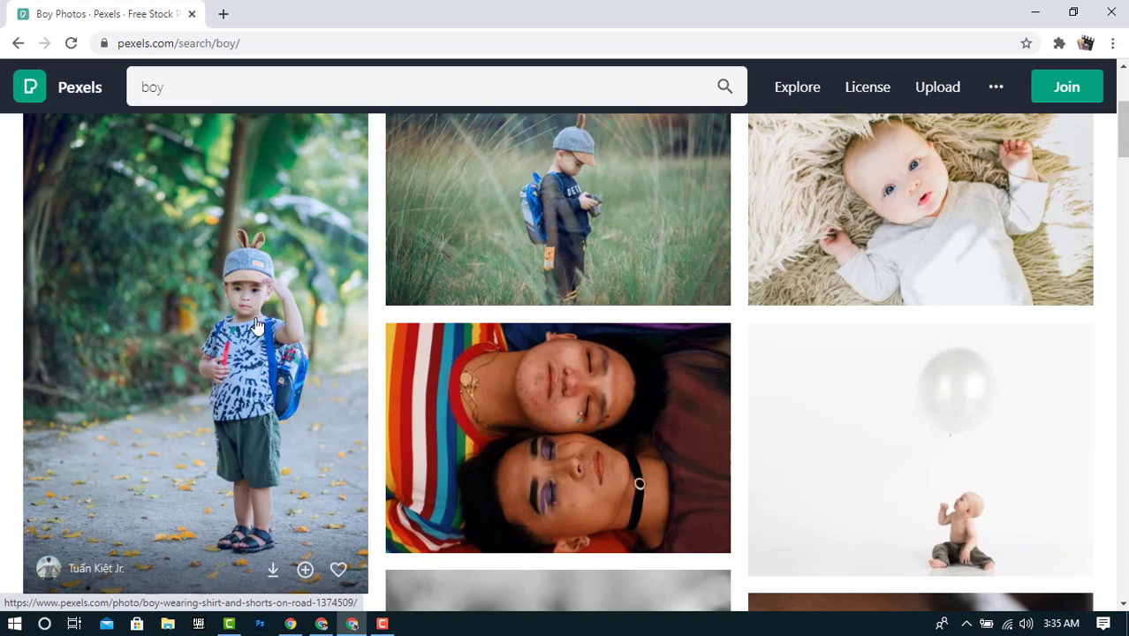
left_click(250, 292)
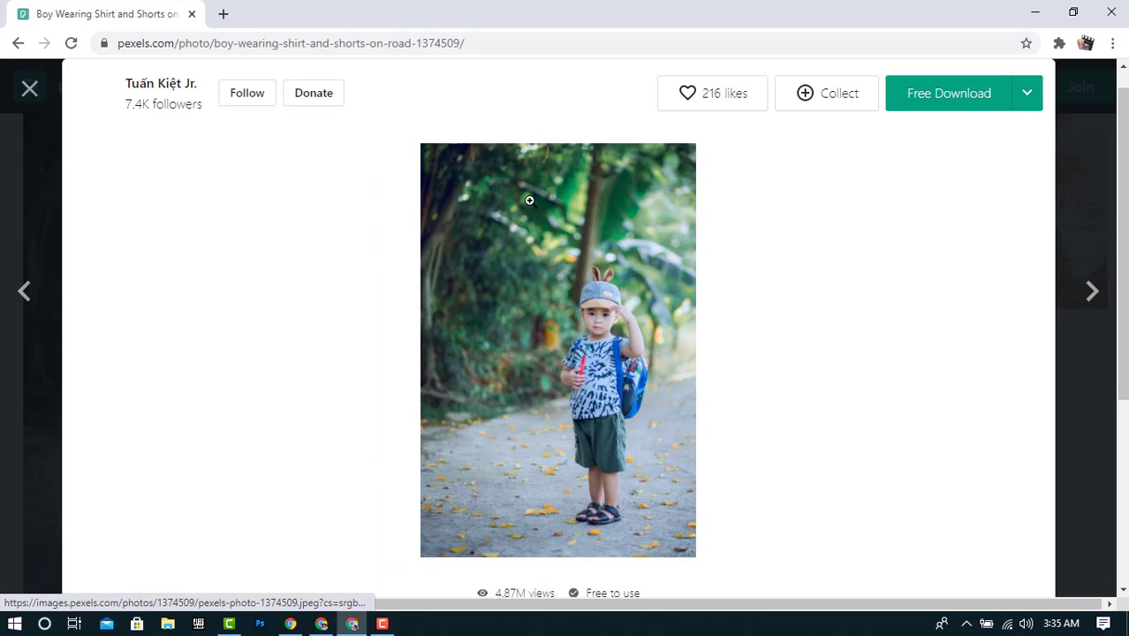
right_click(562, 291)
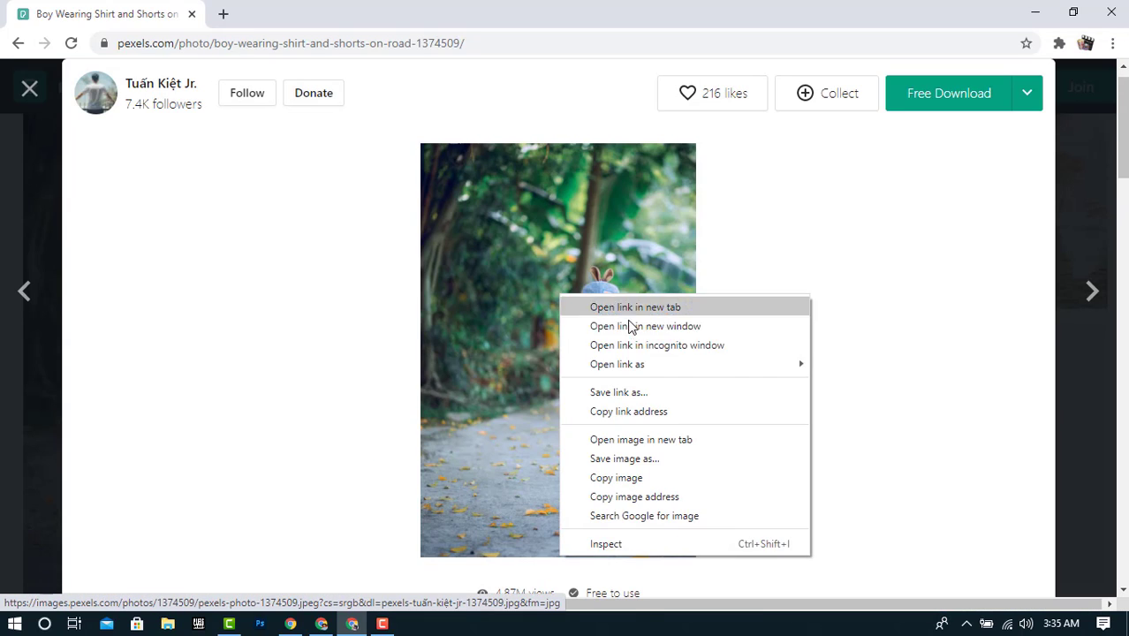
left_click(625, 478)
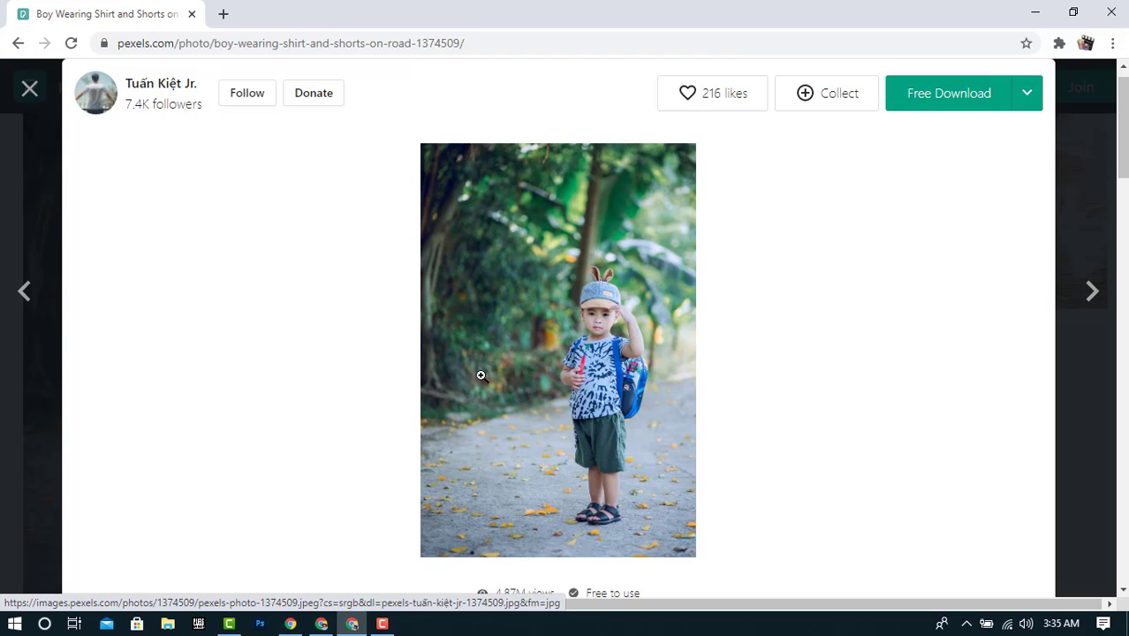
Step: Open canva.com in a new browser tab
left_click(221, 14)
type("canv")
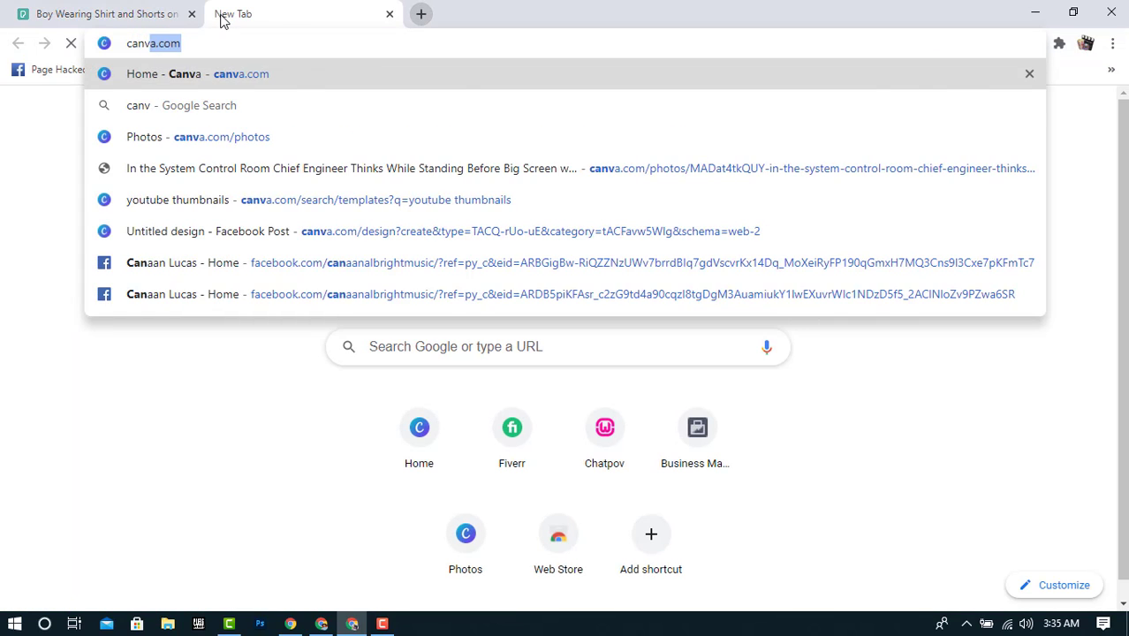
key("Return")
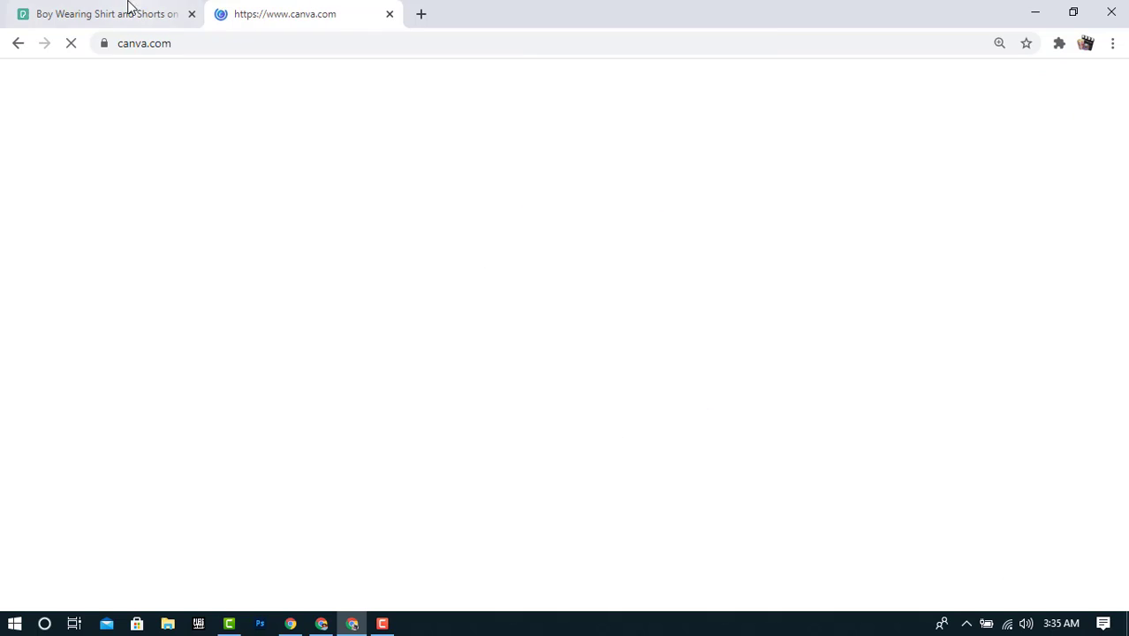
Step: Check the available download sizes of the boy photo on Pexels and return to Canva
left_click(104, 11)
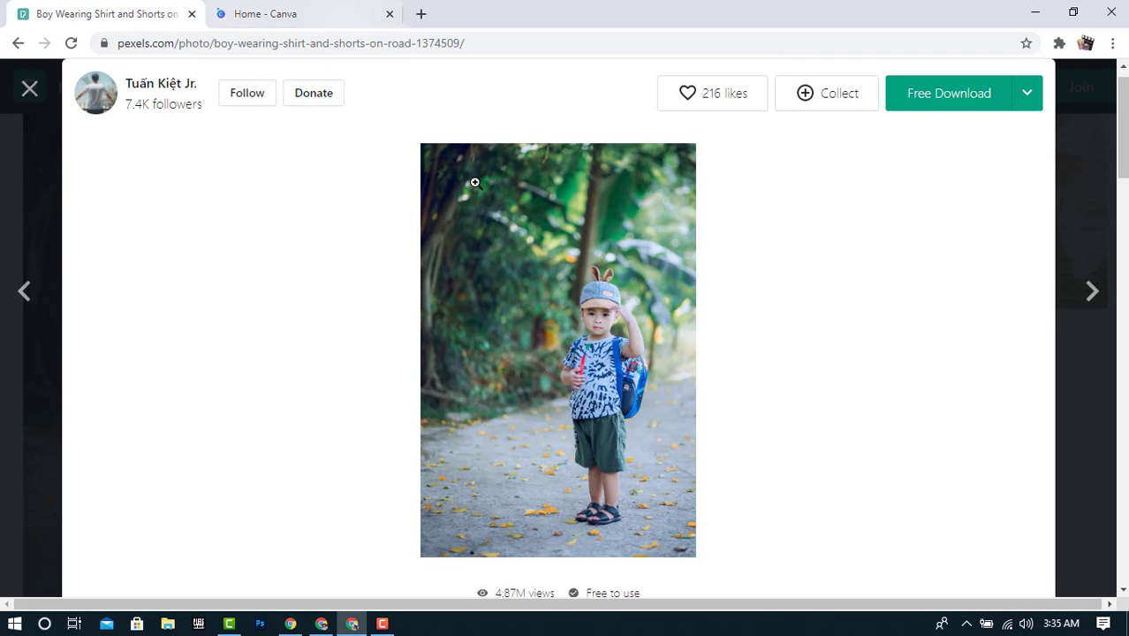
left_click(1027, 97)
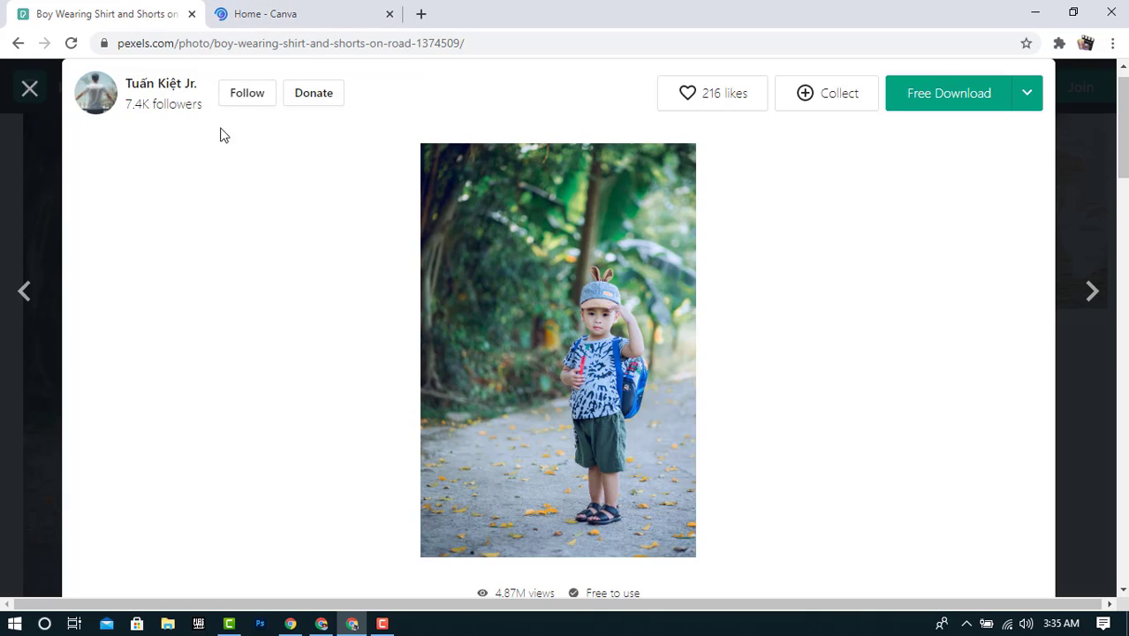
left_click(300, 7)
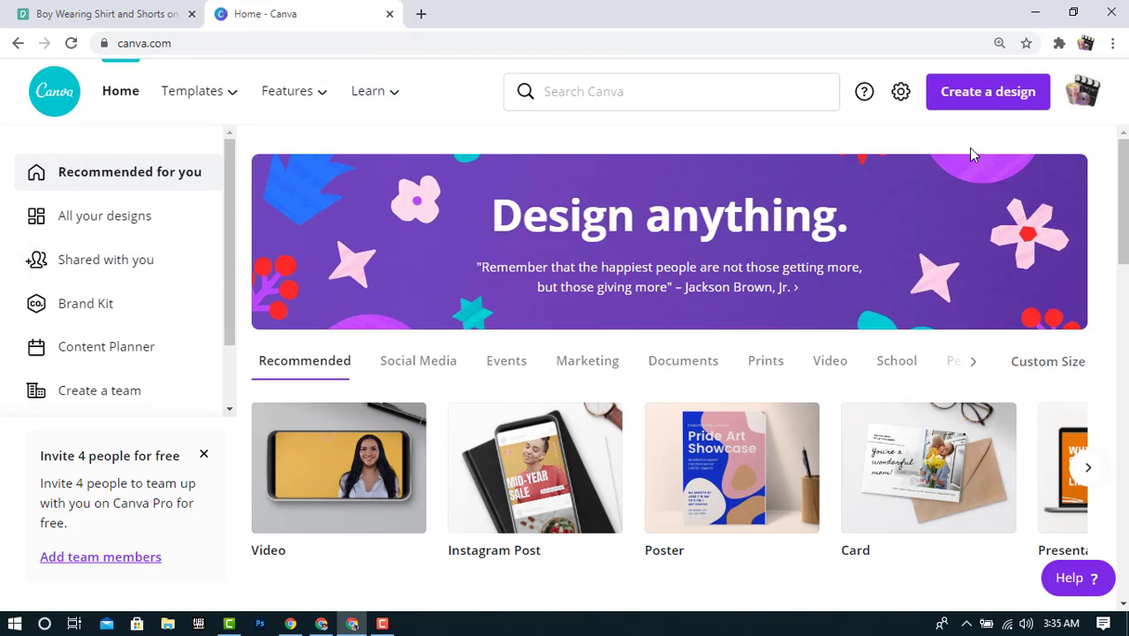
Step: Create a custom-size Canva design of 3000 × 4000 px, consulting the photo's original size on Pexels
left_click(998, 104)
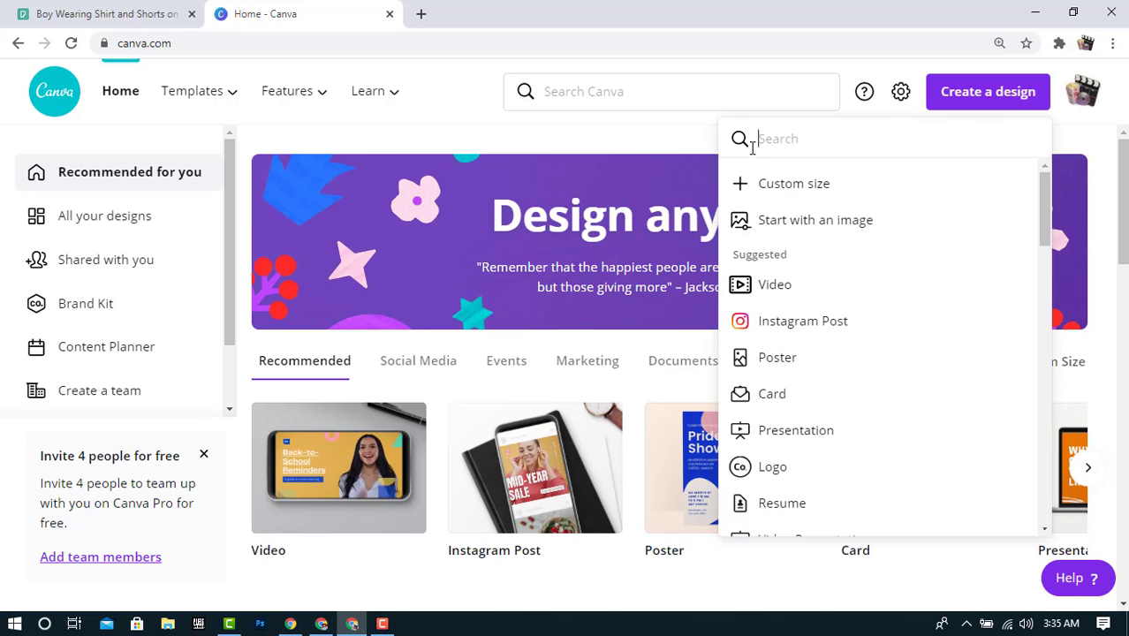
left_click(806, 187)
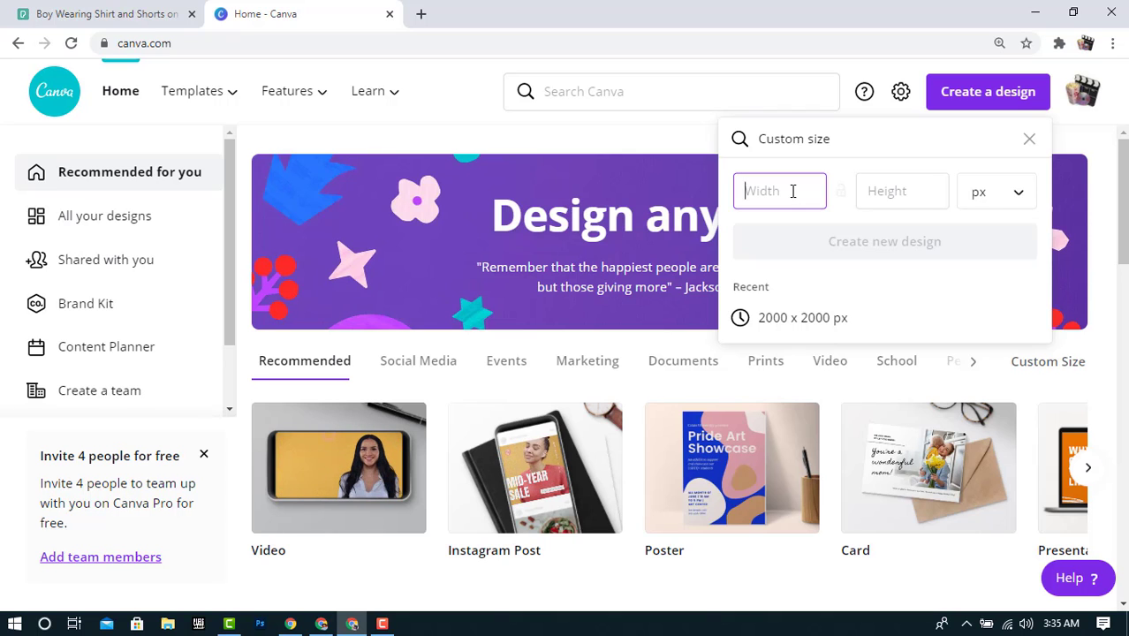
key("ctrl+shift+Tab")
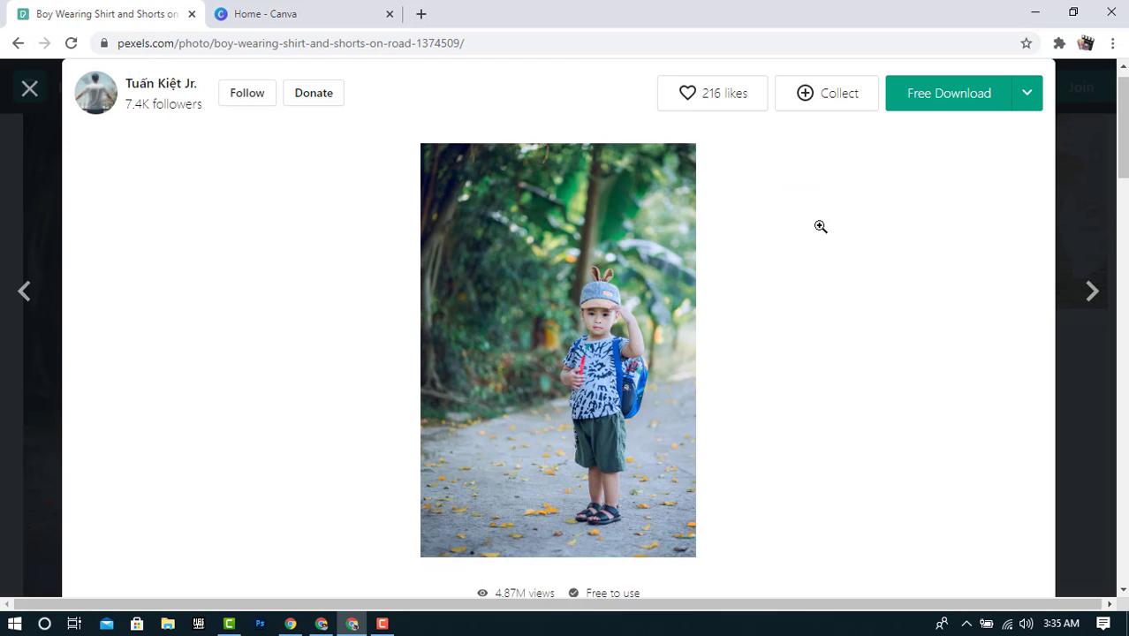
left_click(1021, 94)
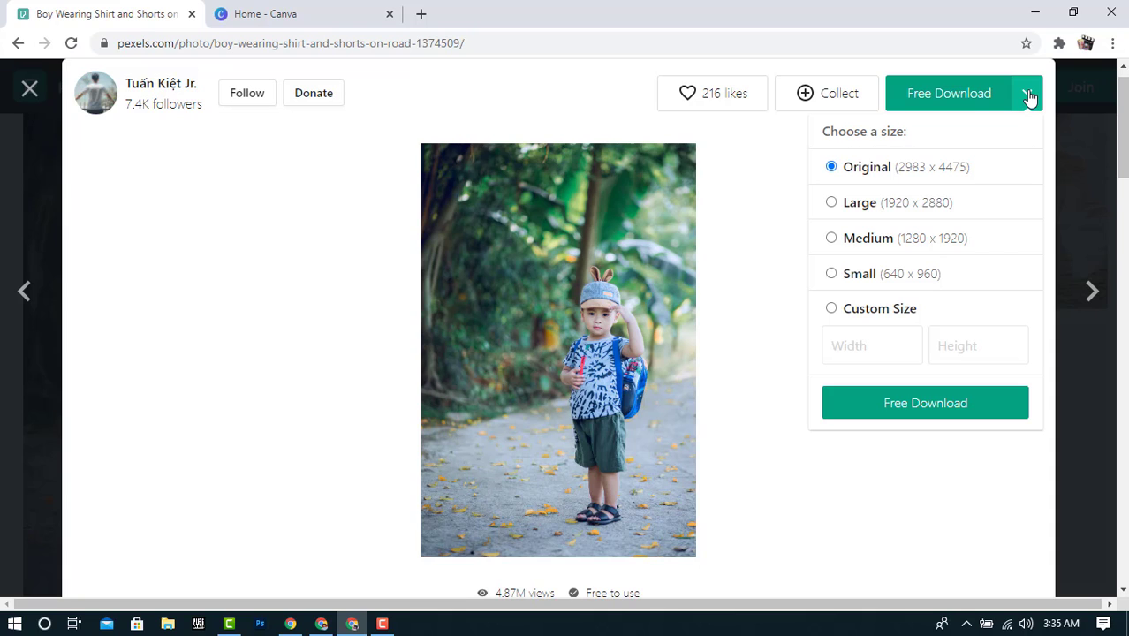
left_click(292, 13)
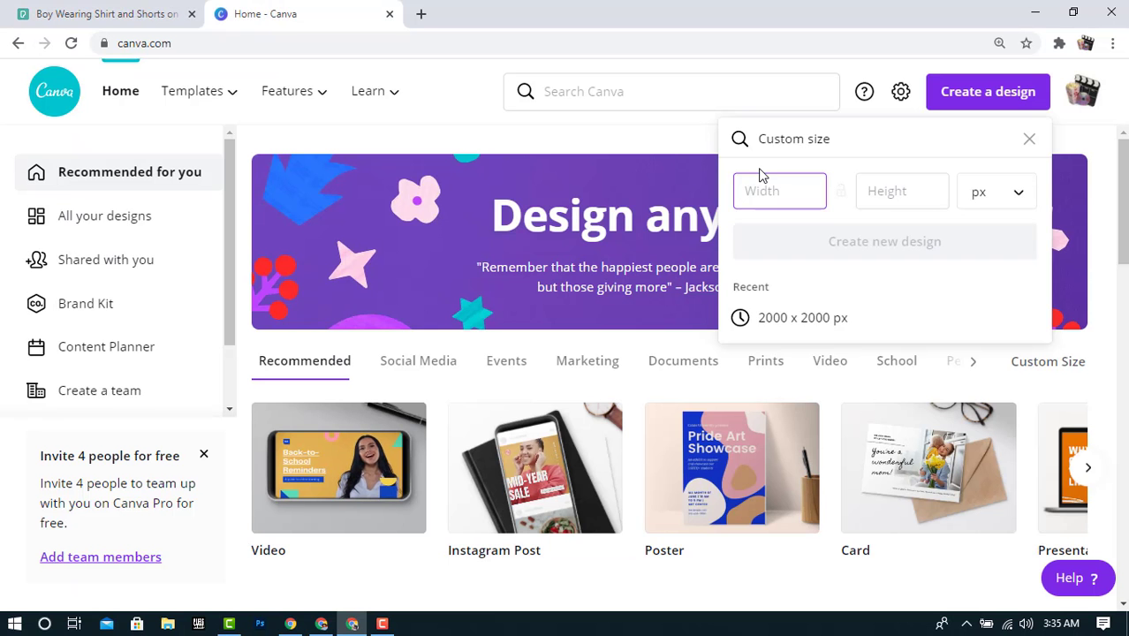
type("3000")
key("Tab")
type("4000")
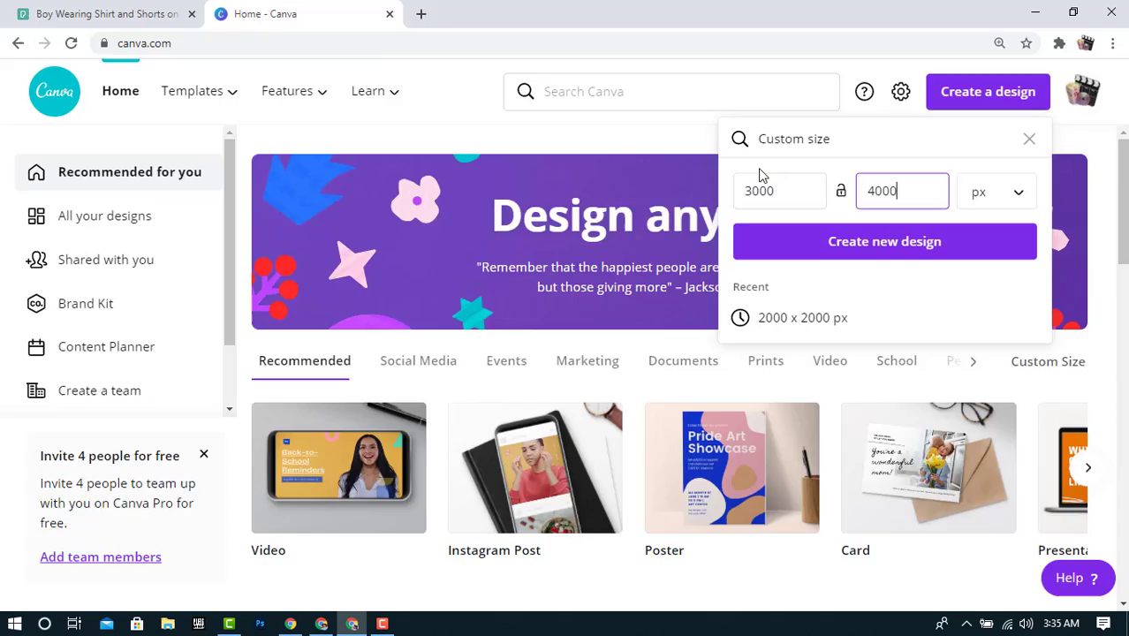
key("Return")
Step: Place the new design's tab beside the Pexels tab and paste the copied boy photo onto the blank page
left_click_drag(462, 14, 310, 18)
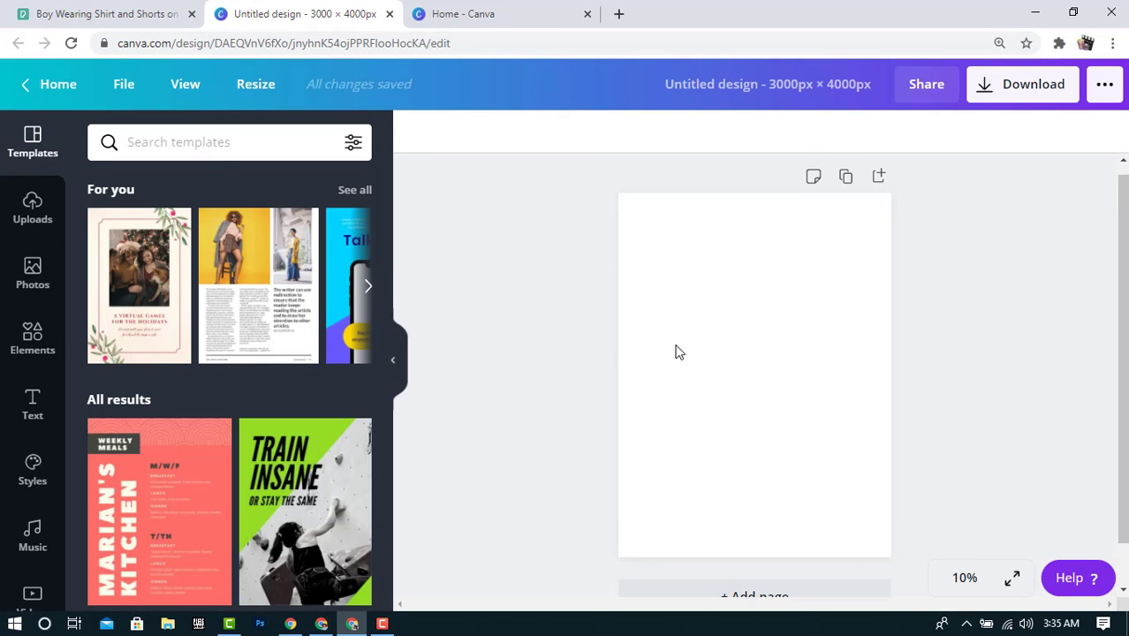
key("ctrl+v")
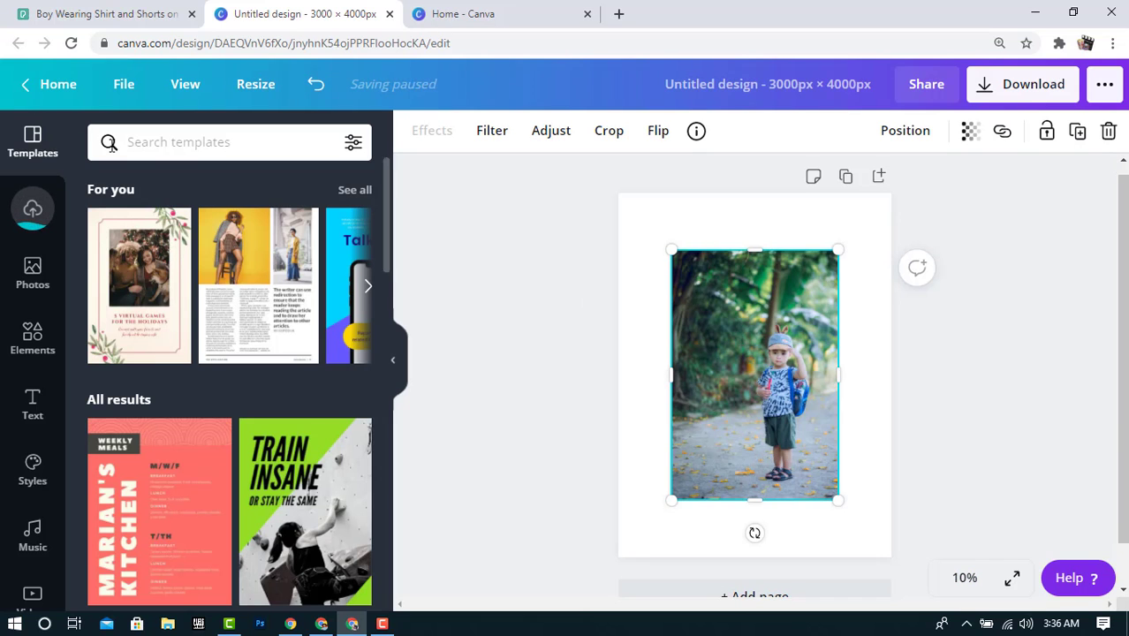
left_click(101, 13)
left_click(264, 10)
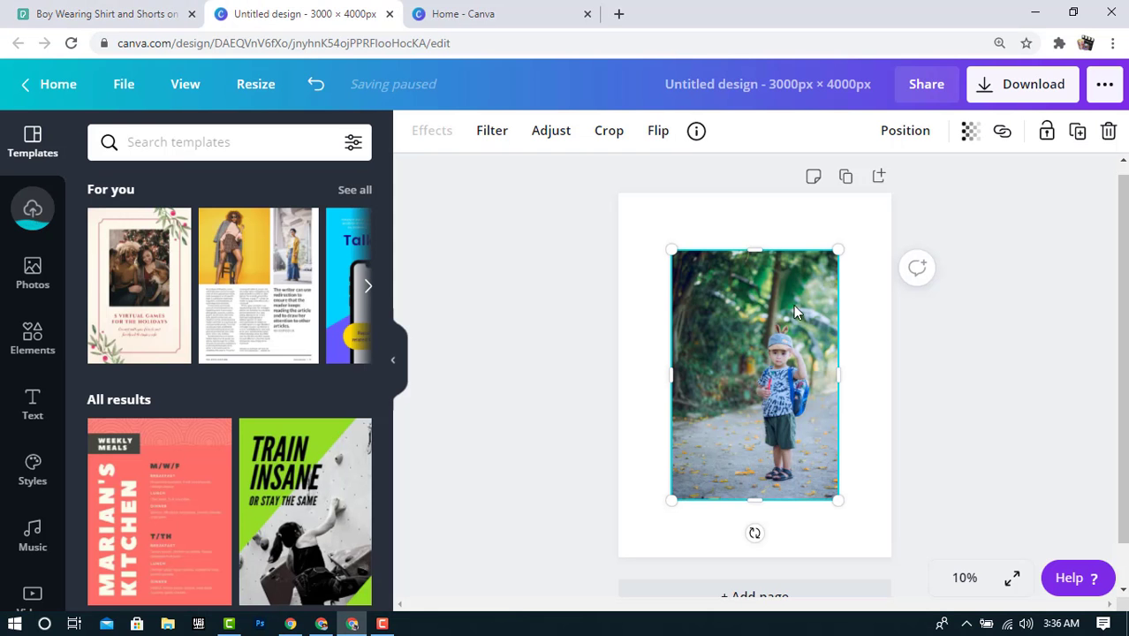
Step: Enlarge the pasted photo proportionally until it spans the full height of the page
left_click_drag(840, 248, 878, 192)
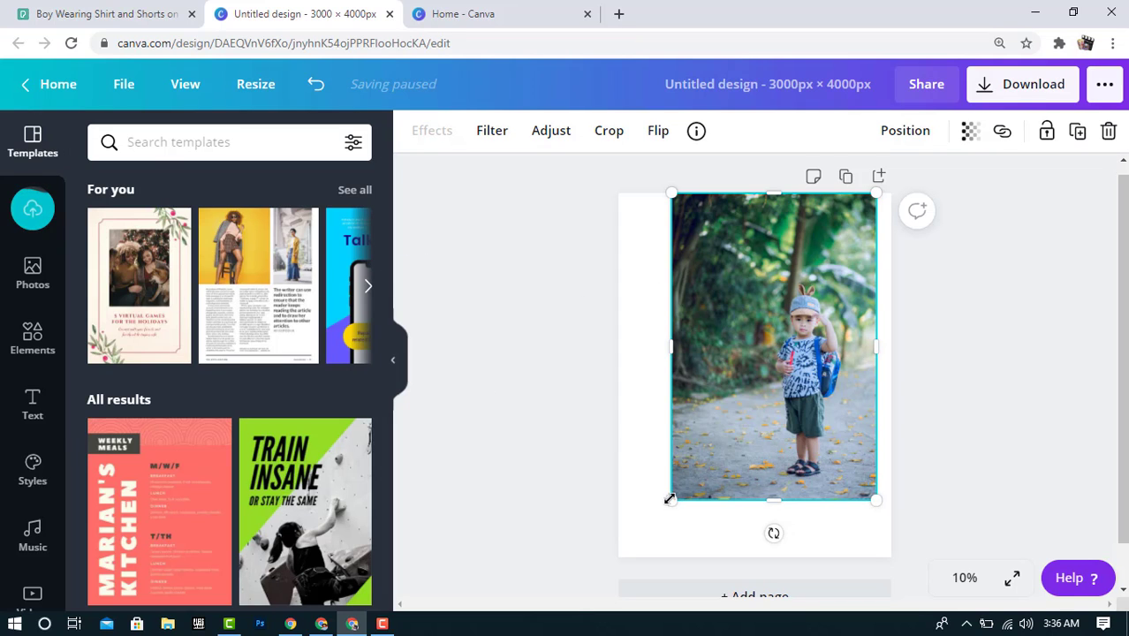
left_click_drag(669, 499, 633, 557)
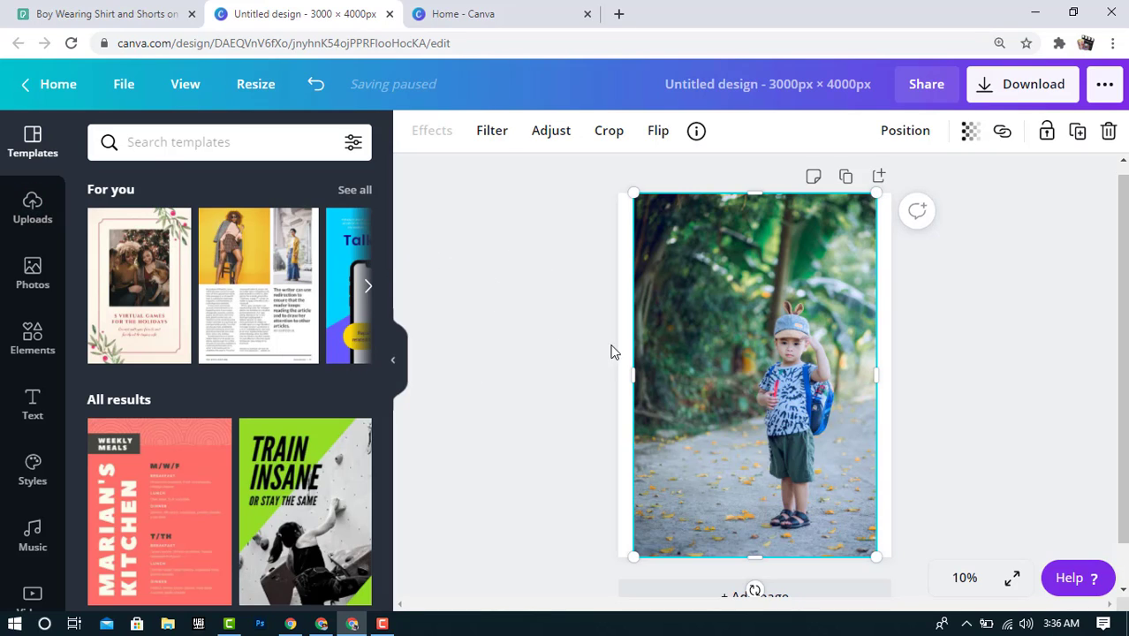
left_click(561, 349)
Step: Apply the Background Remover effect to the boy photo
left_click(707, 340)
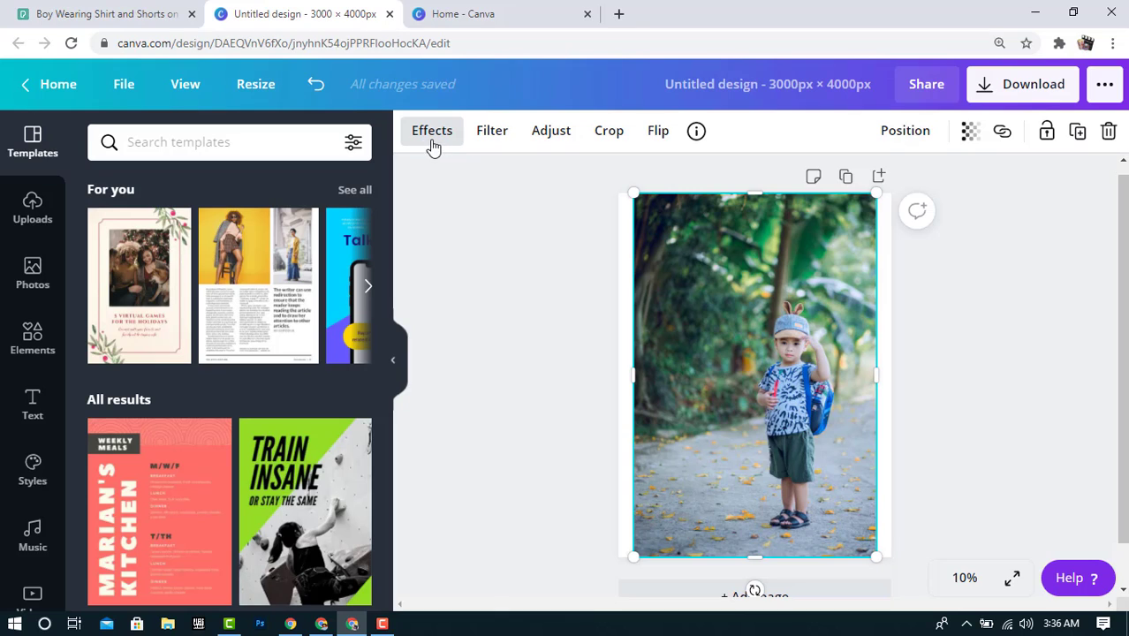
left_click(527, 413)
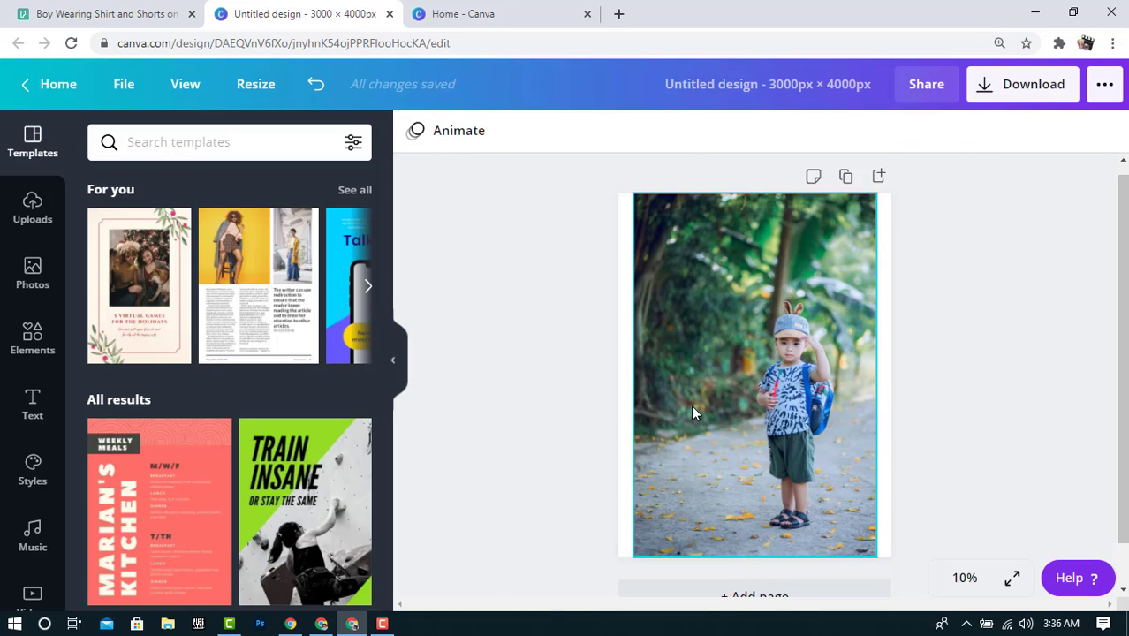
left_click(691, 404)
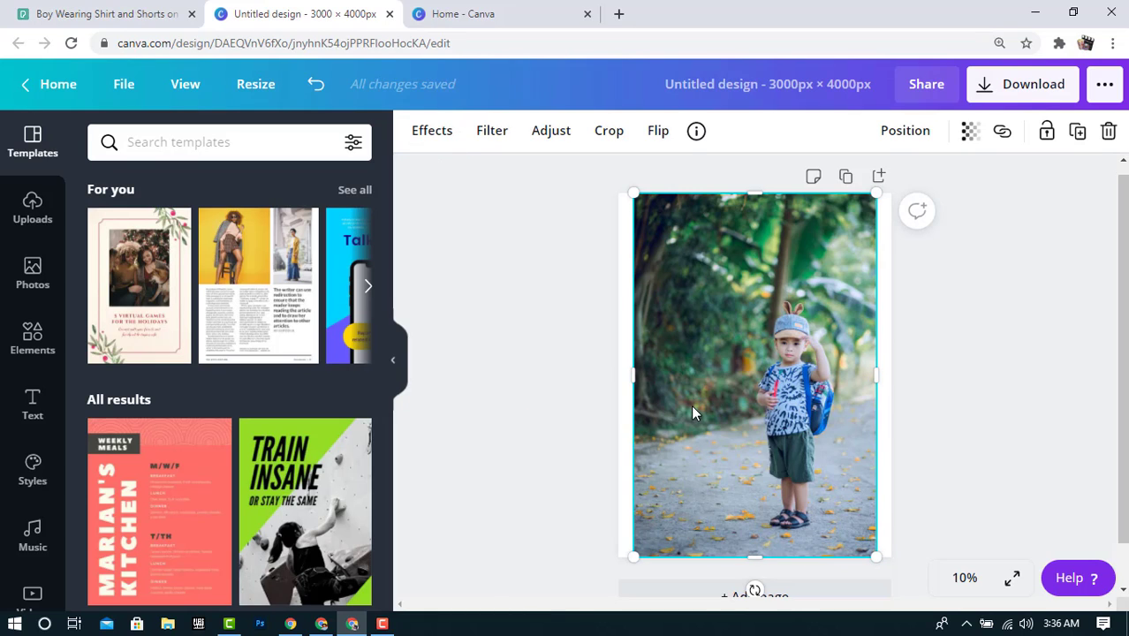
left_click(441, 144)
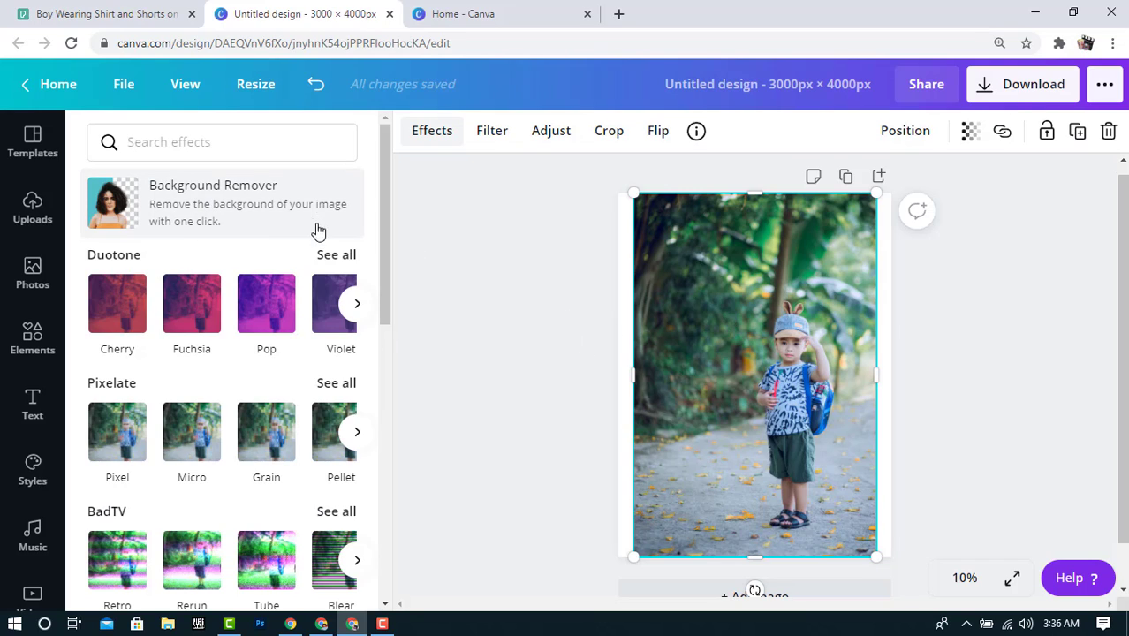
left_click(203, 206)
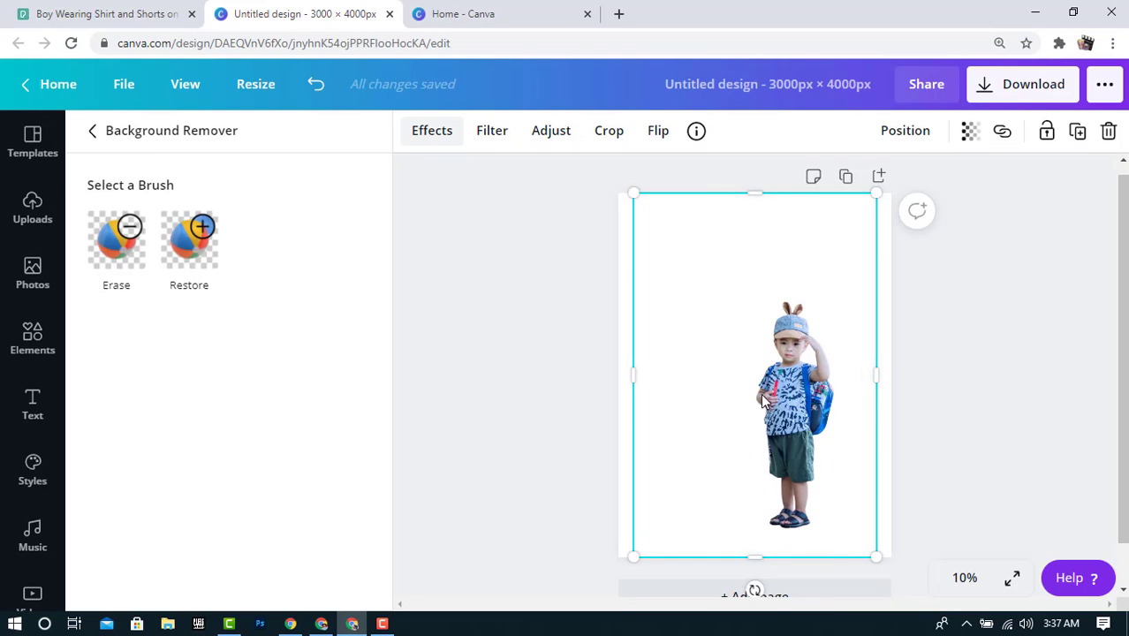
Step: Enlarge the cut-out photo to about 4474 × 6709 px and position it so the boy stands centred on the page
left_click_drag(774, 416, 715, 381)
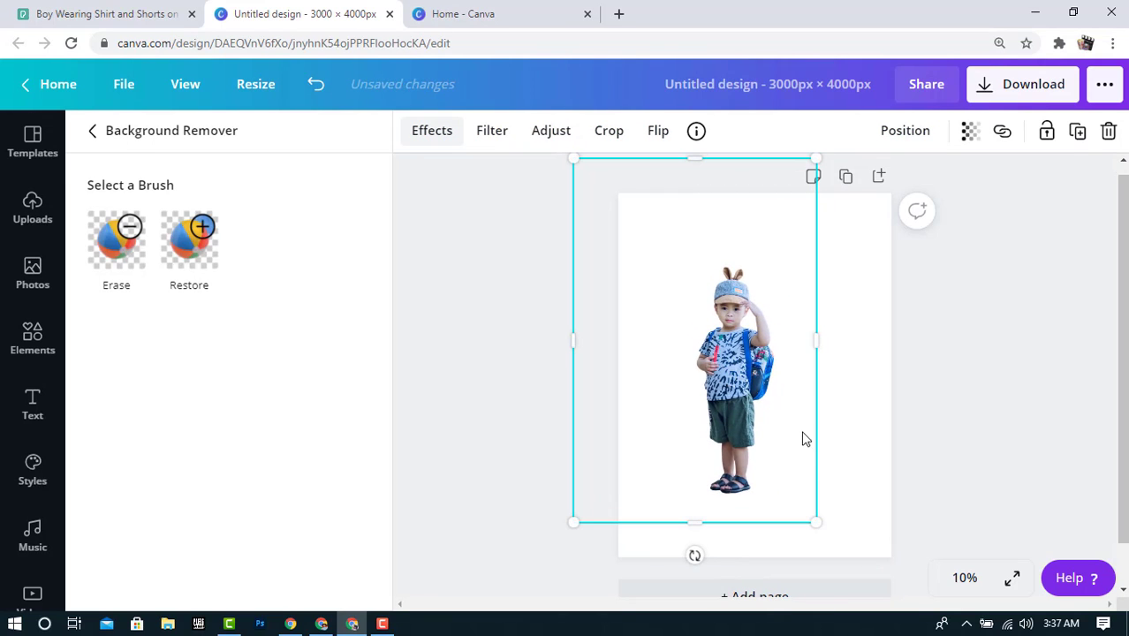
left_click_drag(819, 533, 776, 360)
left_click_drag(836, 487, 933, 592)
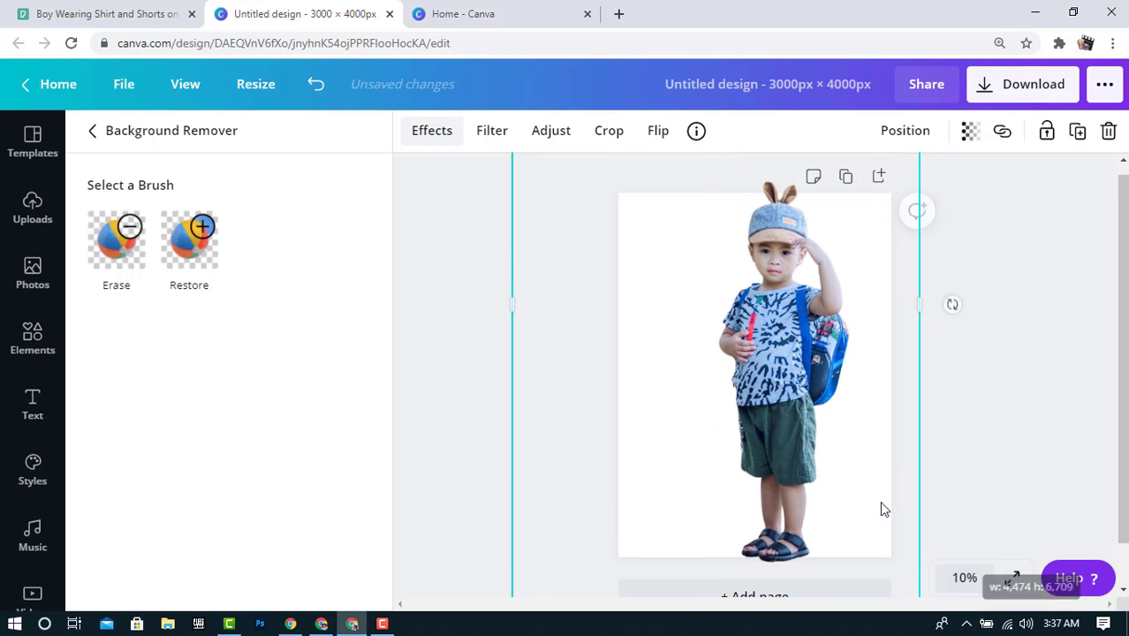
left_click_drag(801, 416, 771, 420)
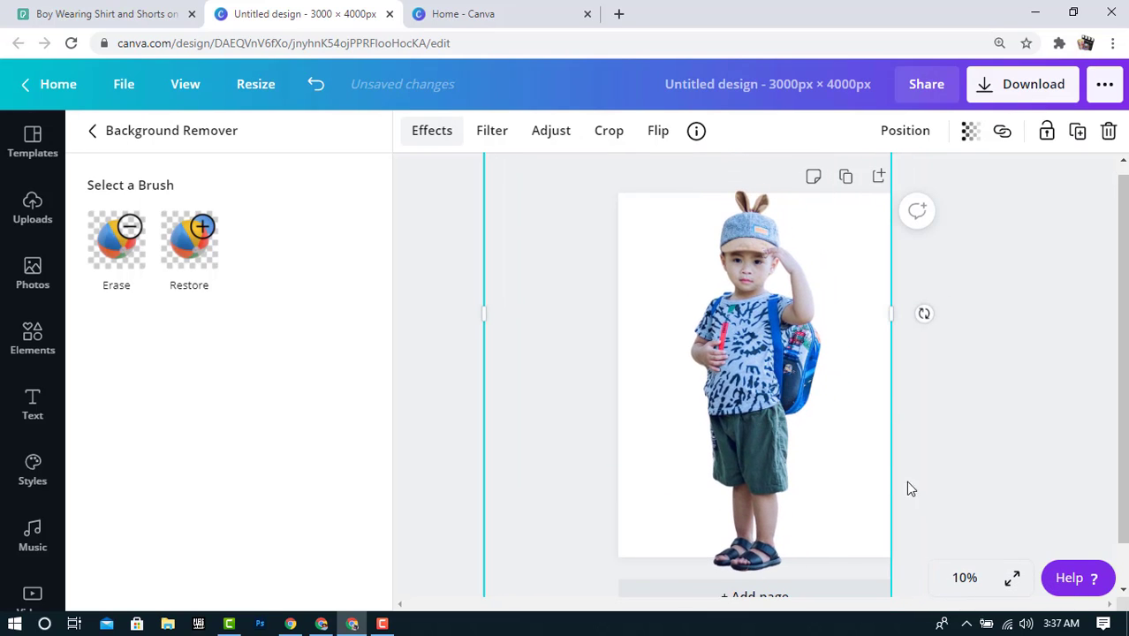
Step: Inspect the cut-out's edges at 50% and 25% zoom, and return to the 10% view of the page
left_click(965, 578)
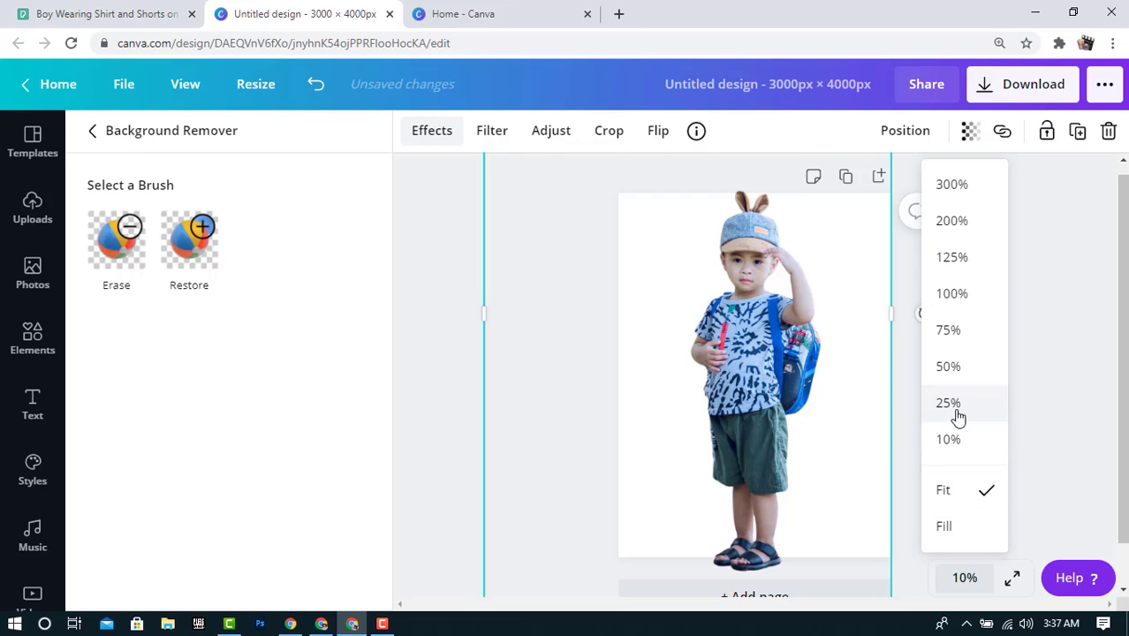
left_click(952, 369)
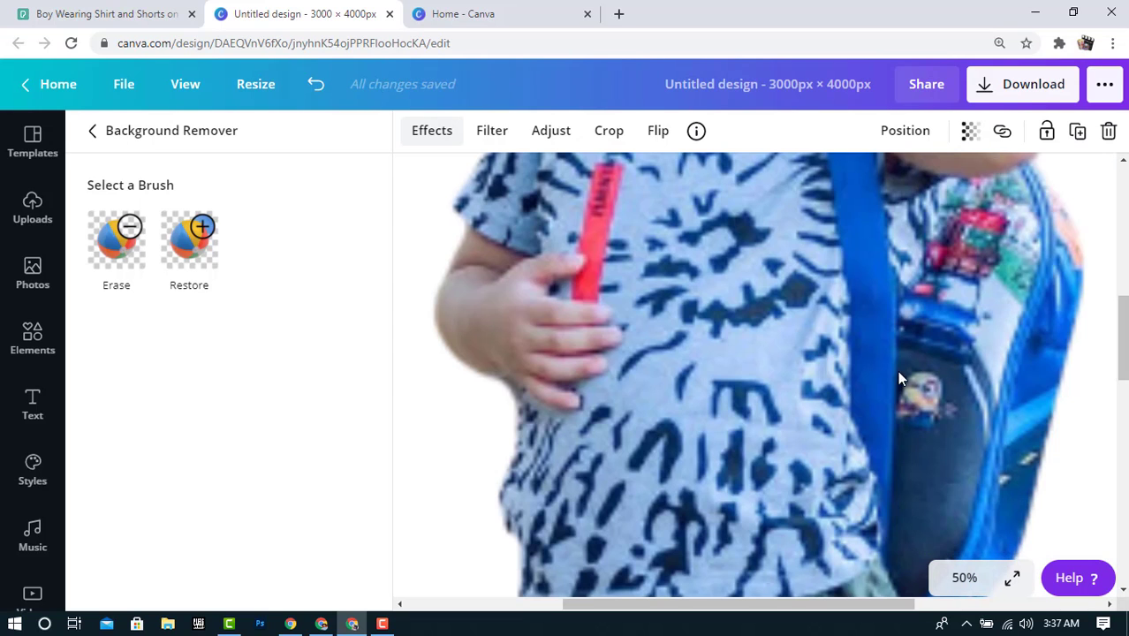
left_click(962, 578)
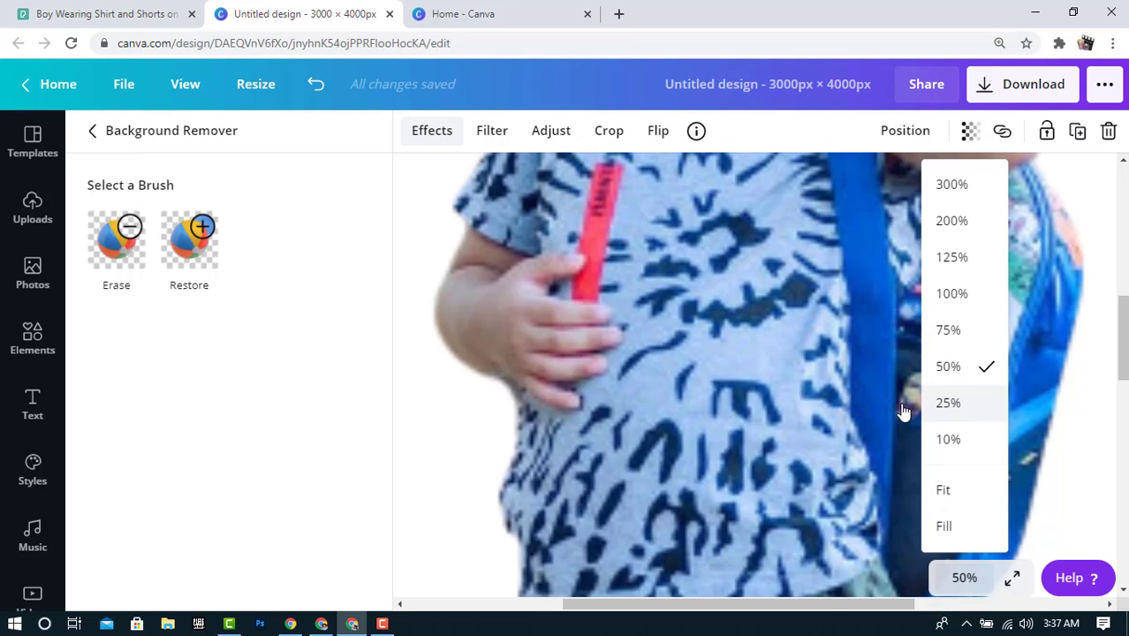
left_click(950, 405)
left_click(962, 580)
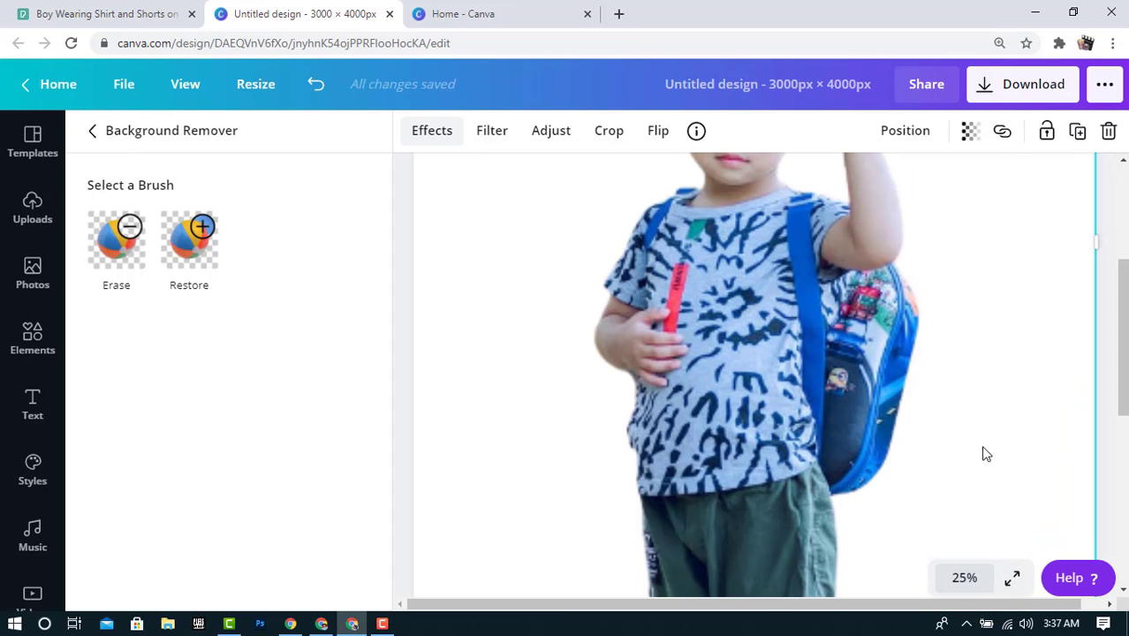
left_click(949, 440)
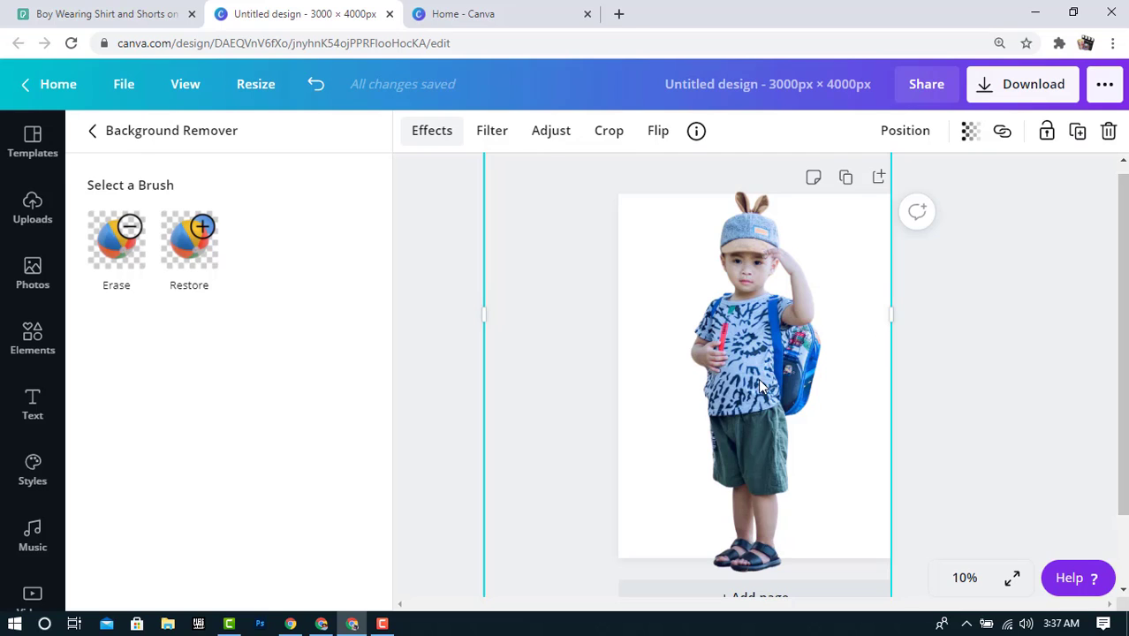
Step: Move the cut-out up and slightly right until the boy's feet stand inside the page's lower edge
left_click_drag(756, 414, 756, 407)
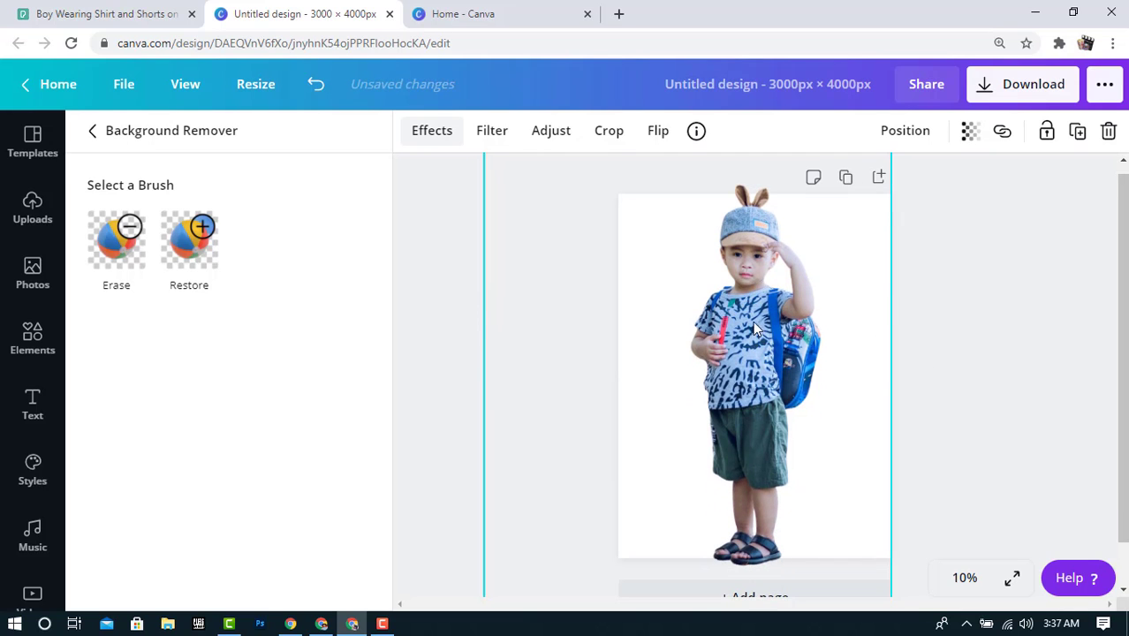
left_click_drag(715, 375, 741, 361)
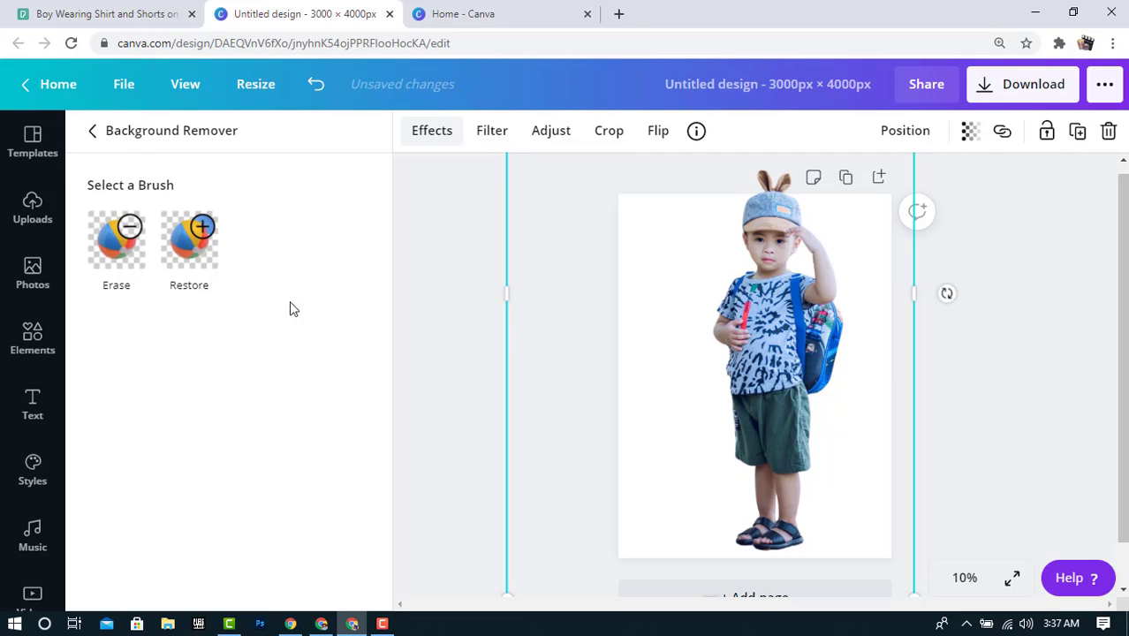
Step: Try the Background Remover's Erase and Restore brushes at size 25 on the boy and finish the touch-up
left_click(124, 252)
left_click(118, 258)
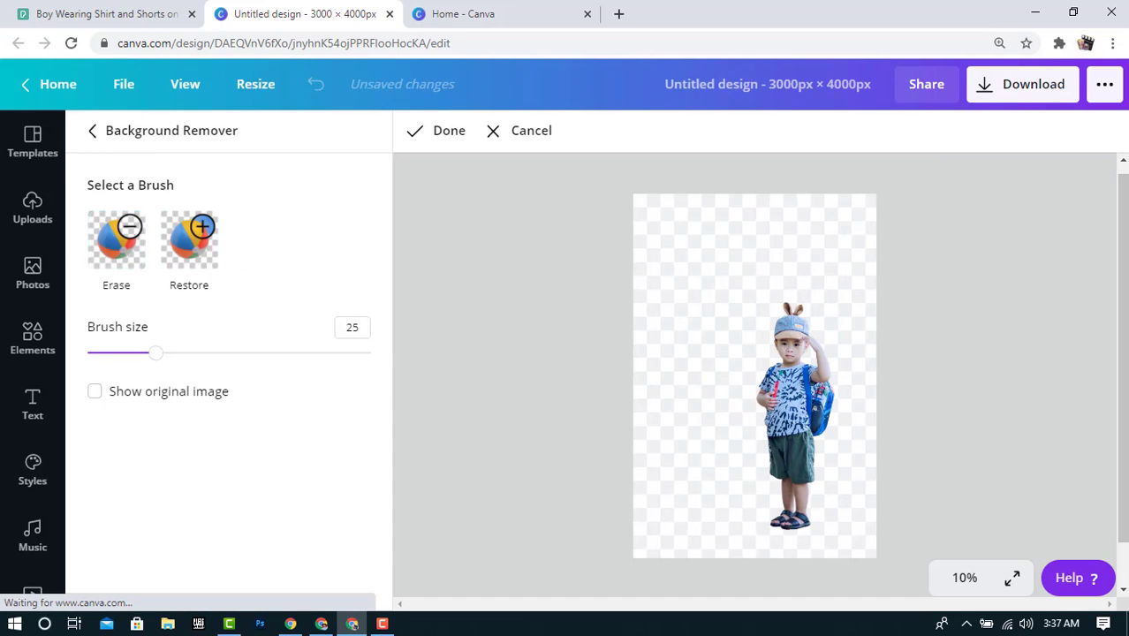
mouse_move(839, 342)
left_mouse_down()
mouse_move(797, 404)
mouse_move(802, 339)
mouse_move(793, 390)
left_mouse_up()
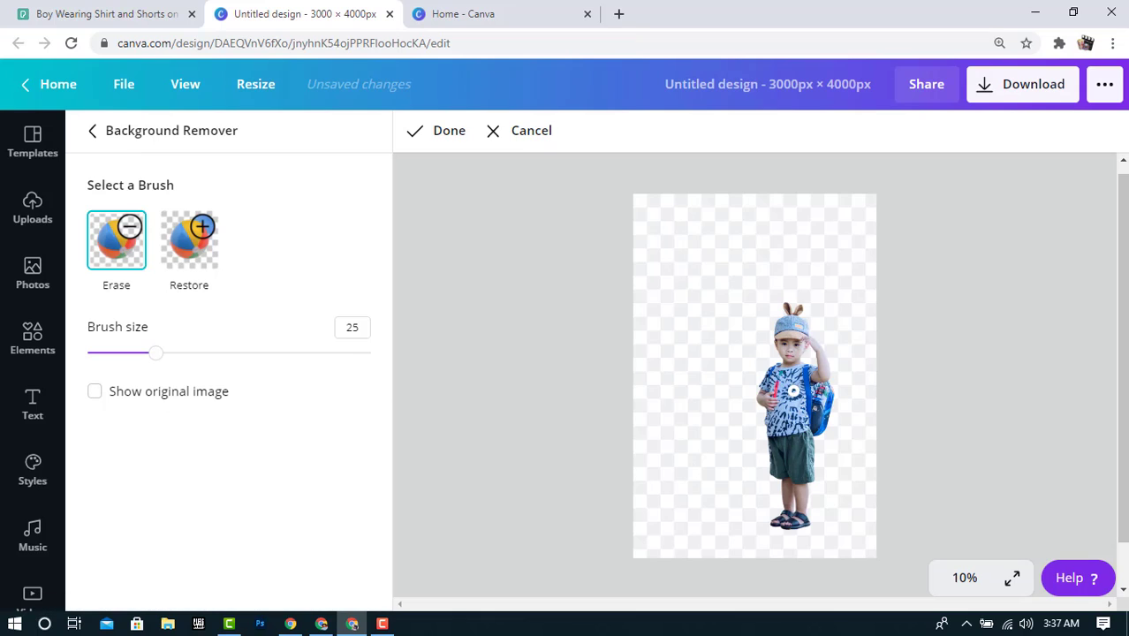
left_click(195, 251)
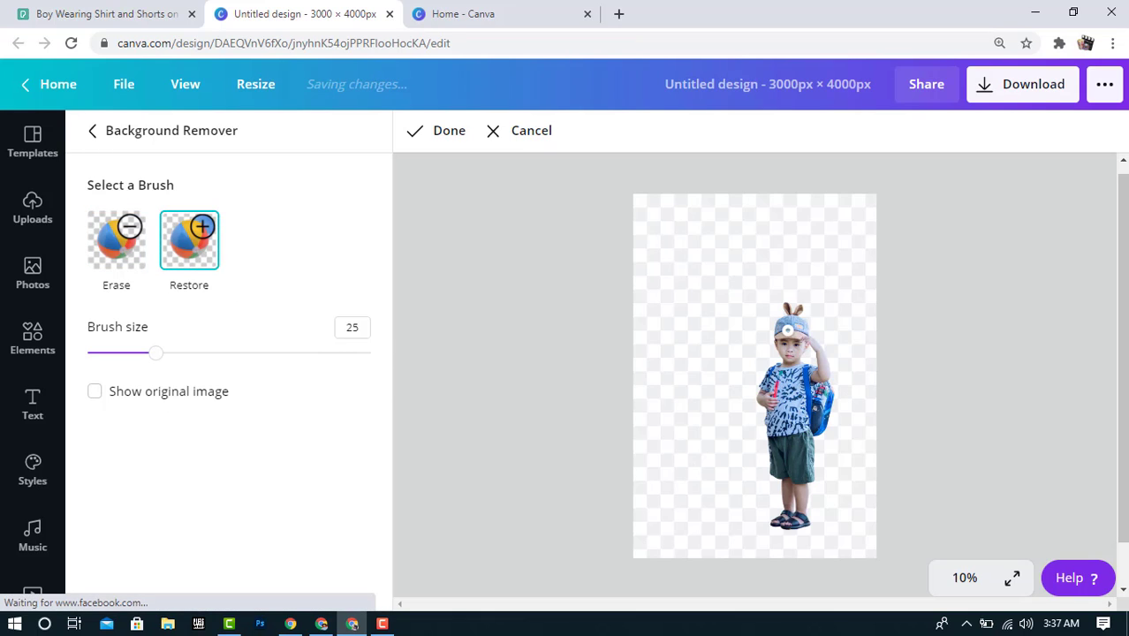
mouse_move(764, 386)
left_mouse_down()
mouse_move(751, 414)
mouse_move(771, 330)
mouse_move(773, 481)
mouse_move(738, 401)
mouse_move(777, 591)
mouse_move(772, 489)
left_mouse_up()
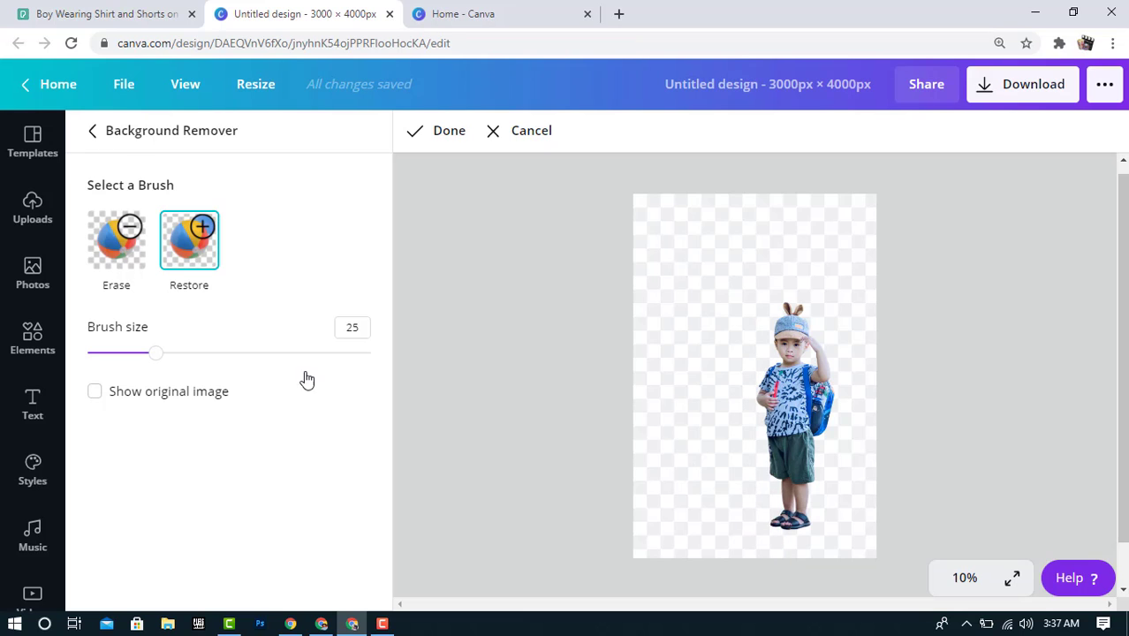
left_click(430, 138)
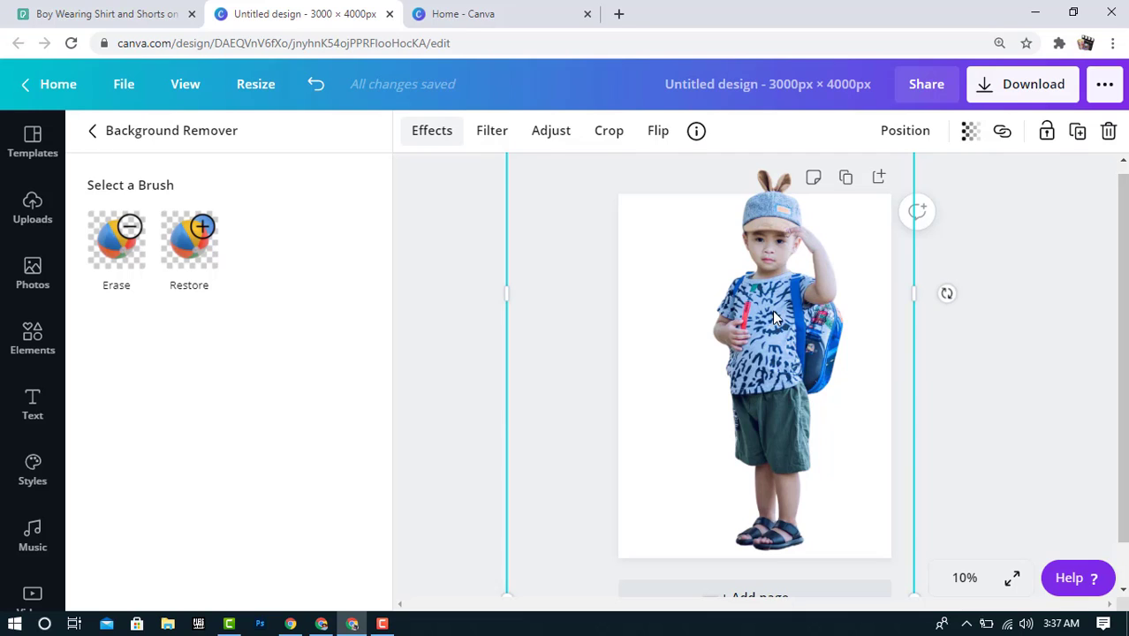
Step: Shrink the cut-out photo to about 3637 × 5453 px and place the boy near the page's lower centre
left_click_drag(829, 409, 789, 293)
left_click_drag(852, 435, 800, 371)
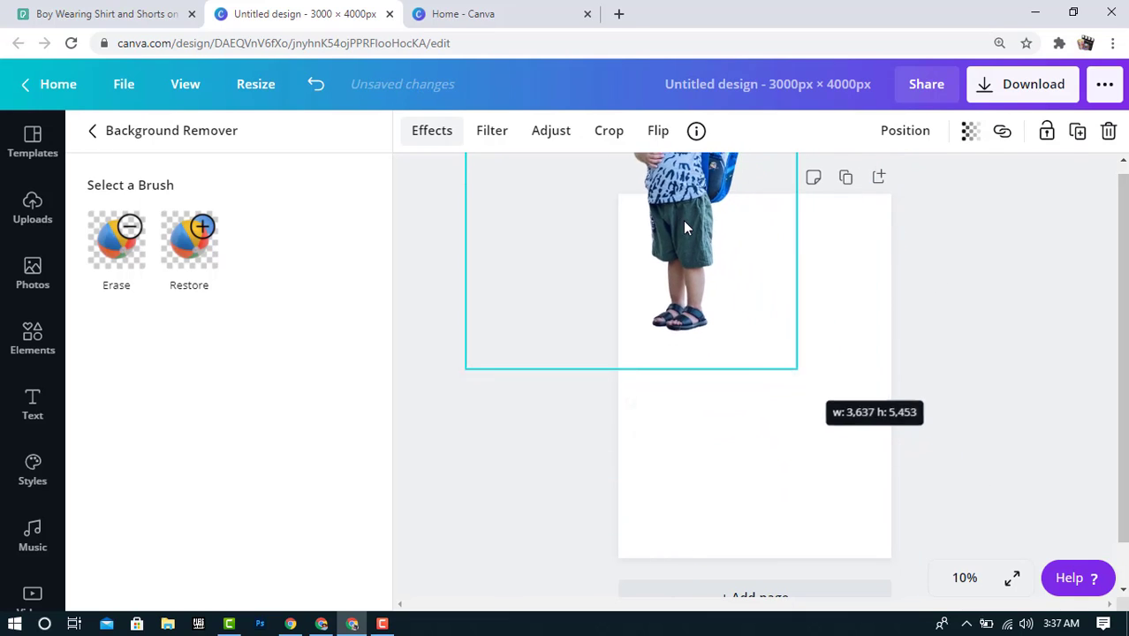
left_click_drag(683, 220, 759, 464)
left_click(757, 381)
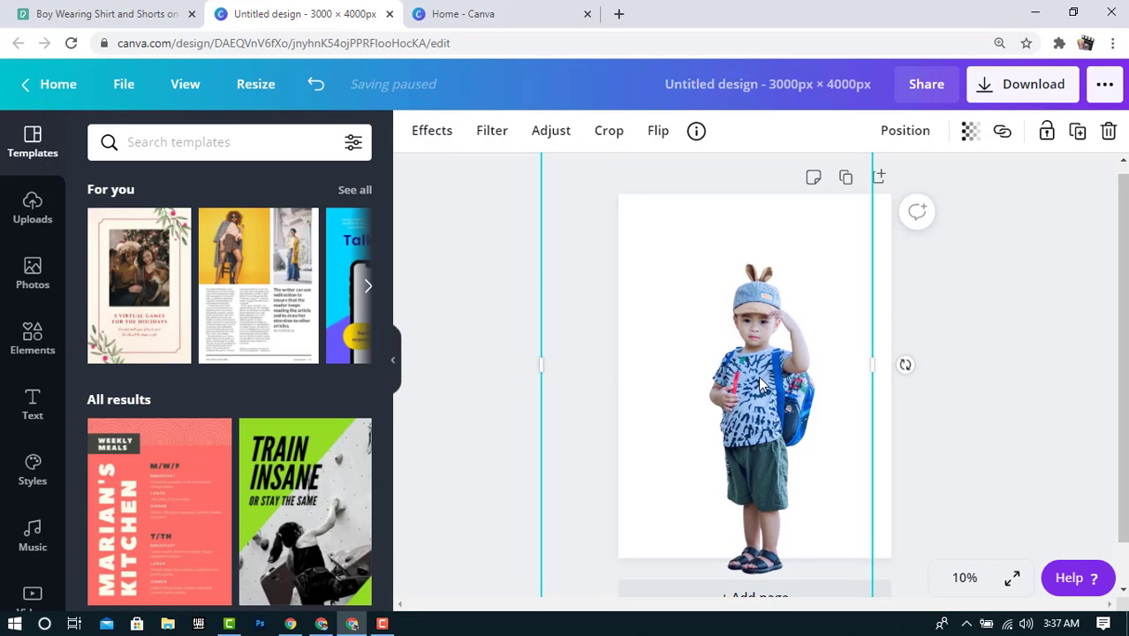
Step: Search the photo library for "background" and add the yellow gradient photo to the upper part of the page
left_click(33, 275)
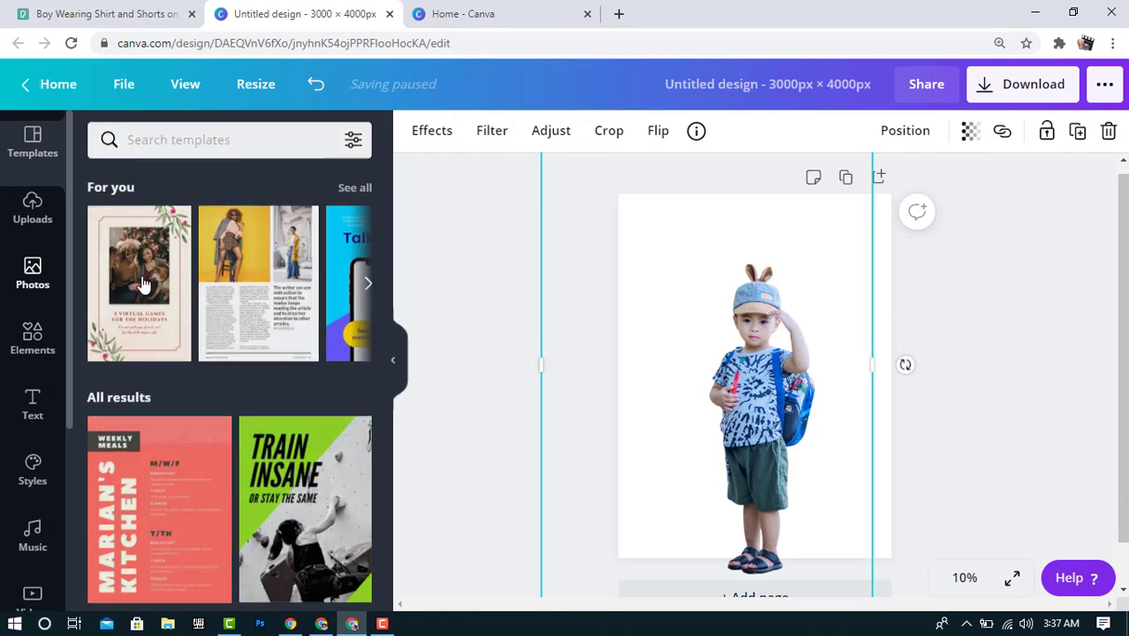
left_click(232, 146)
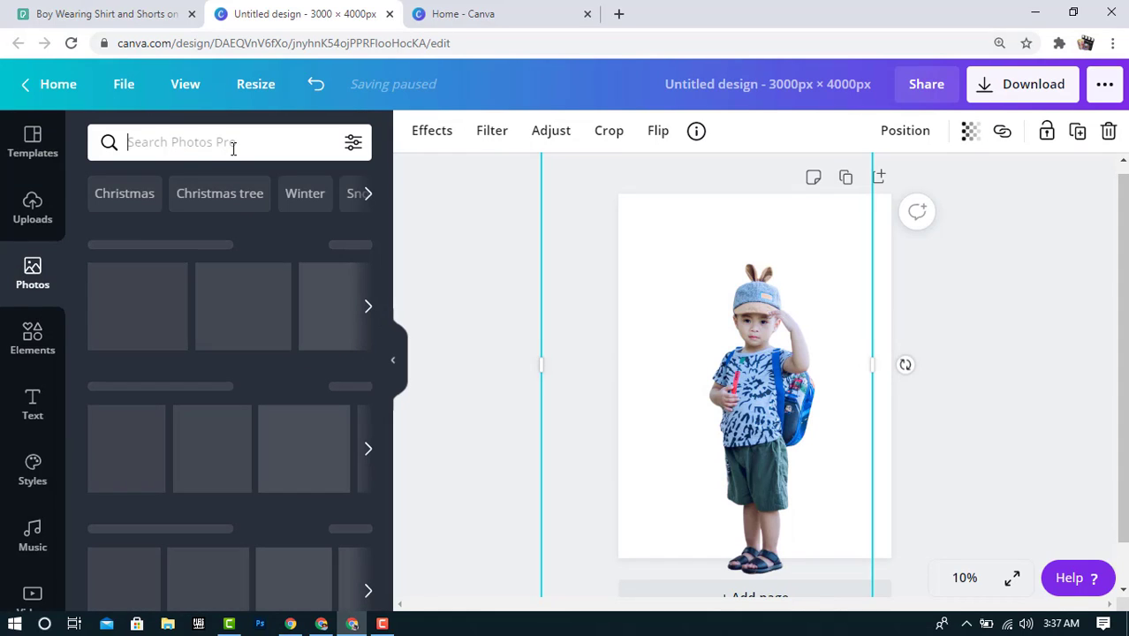
type("backgro")
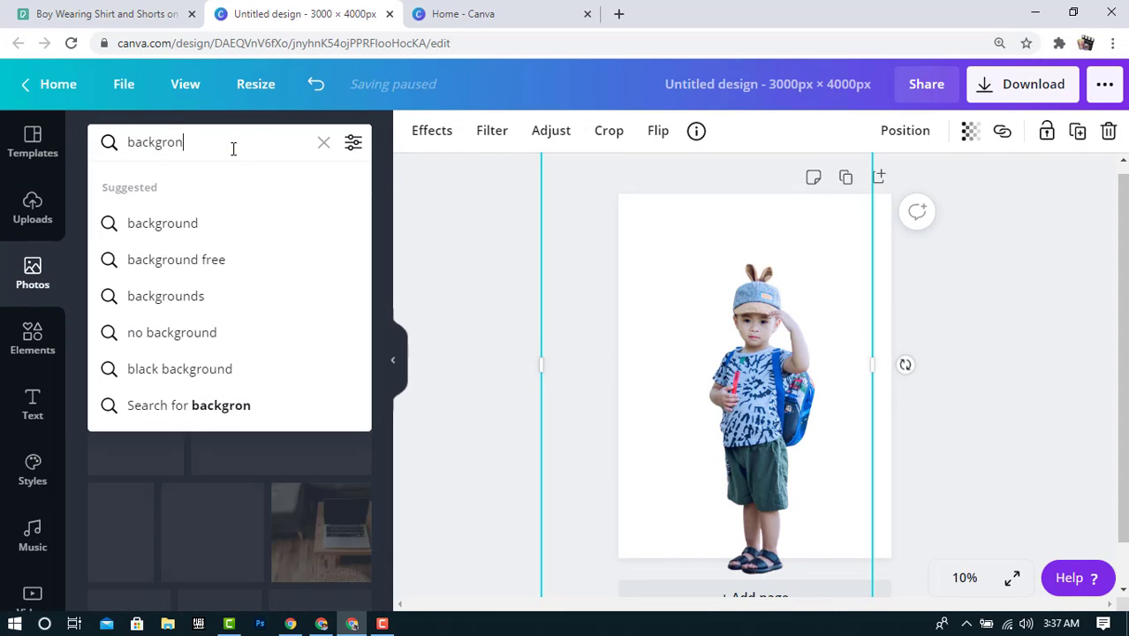
type("und")
key("Return")
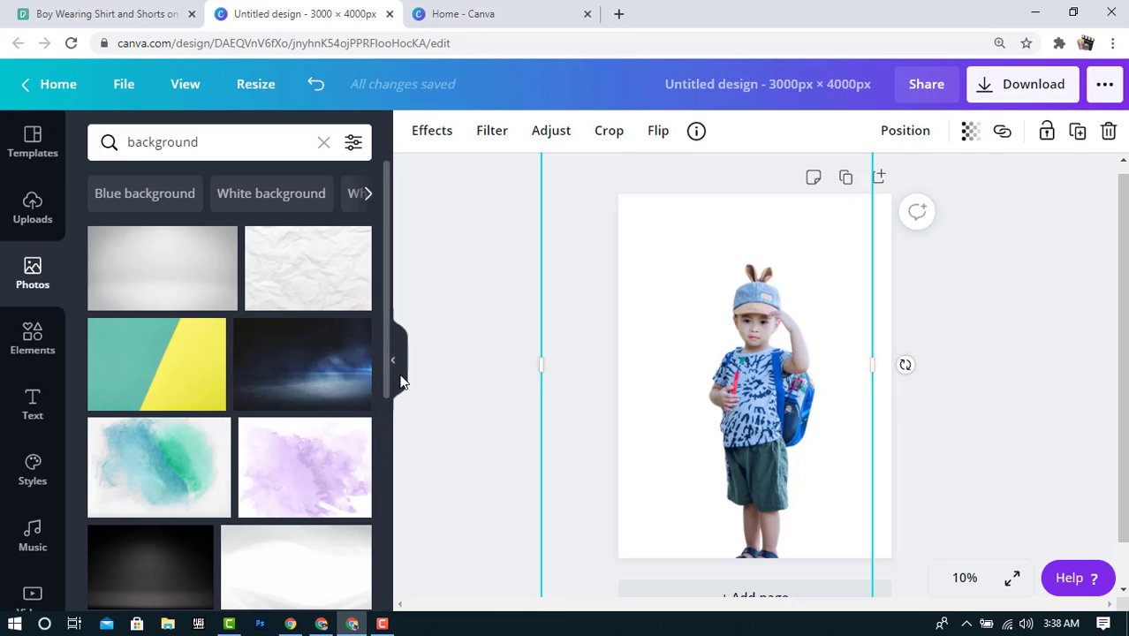
scroll(383, 351, "down", 4)
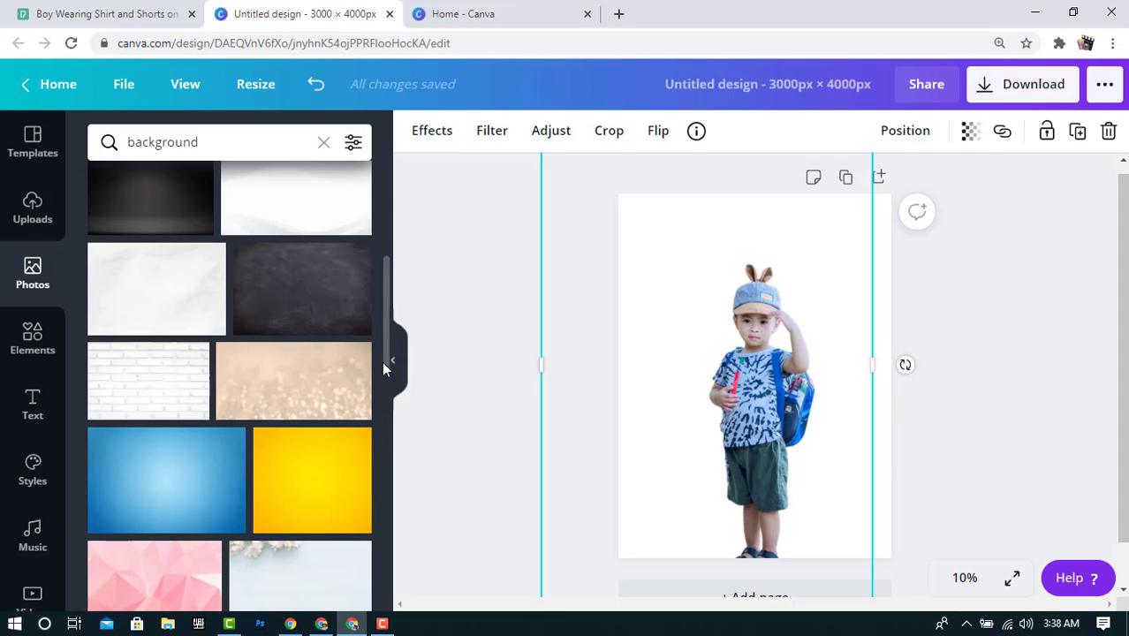
left_click_drag(187, 489, 724, 327)
Step: Try to replace the page background with the yellow gradient photo, and undo the replacement
right_click(785, 383)
left_click(798, 581)
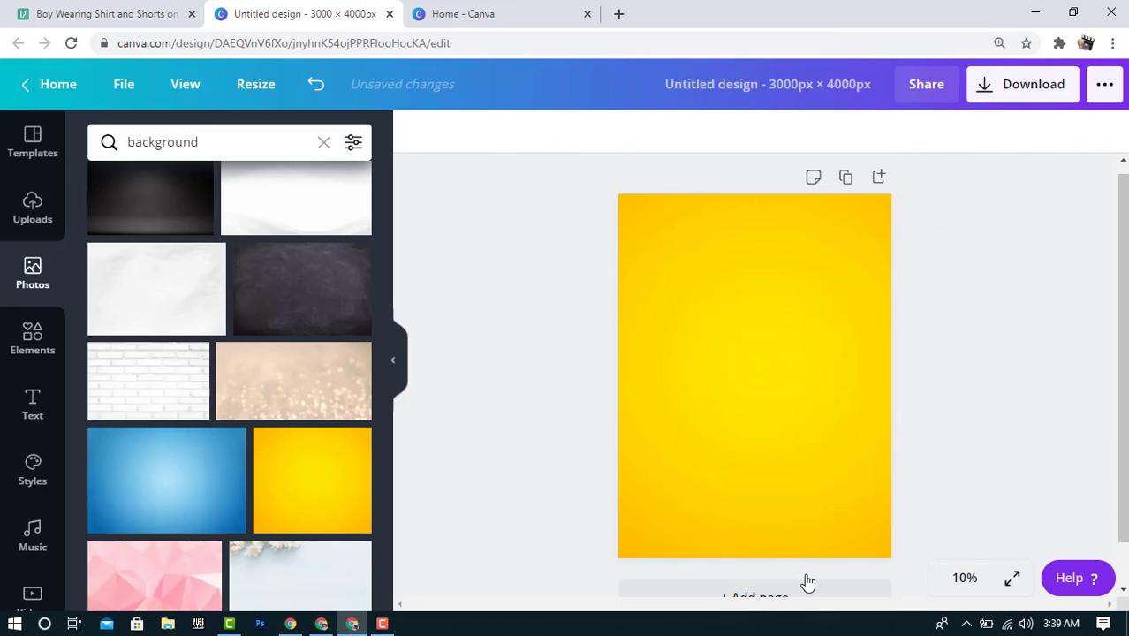
key("ctrl+z")
right_click(695, 292)
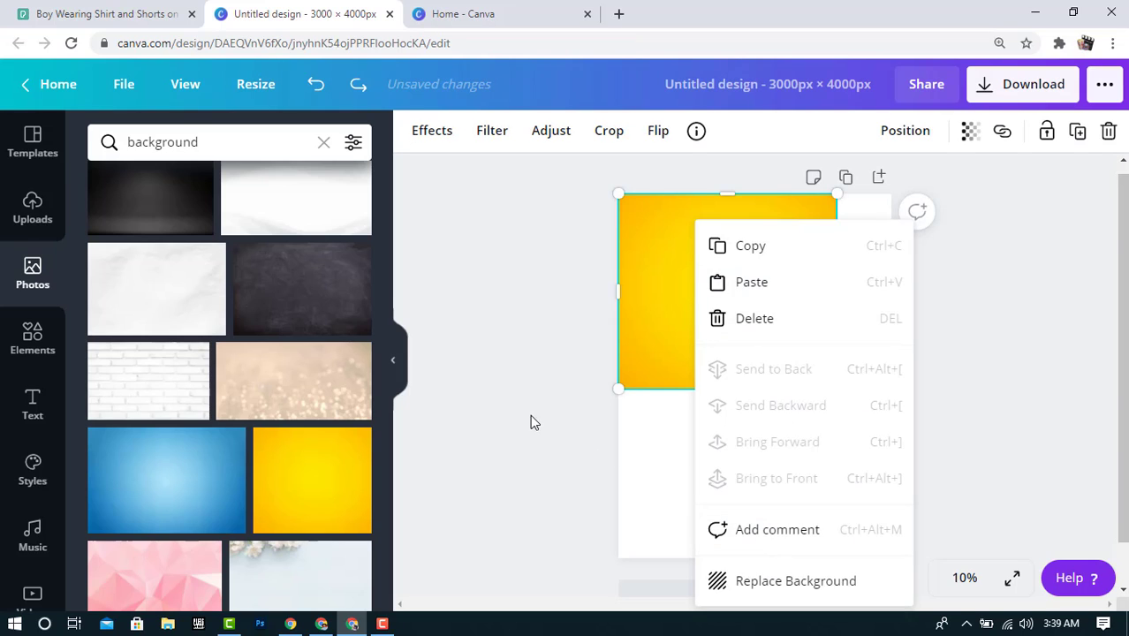
left_click(590, 269)
Step: Detach the boy image from the page background so it becomes a separate element above the yellow photo
left_click(812, 460)
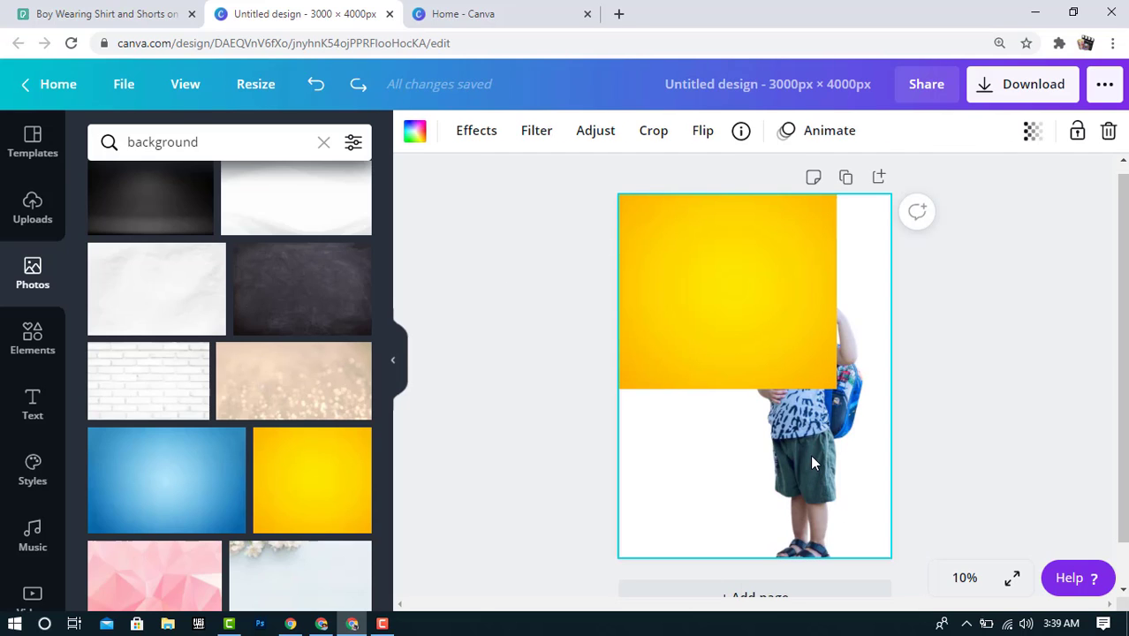
left_click(801, 355)
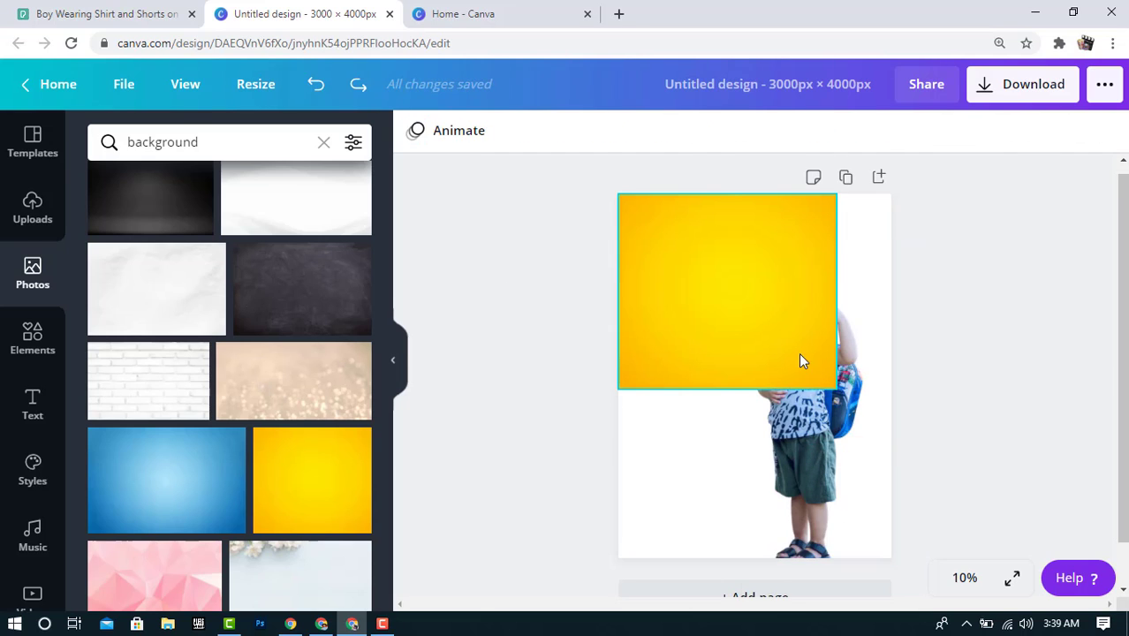
double_click(831, 426)
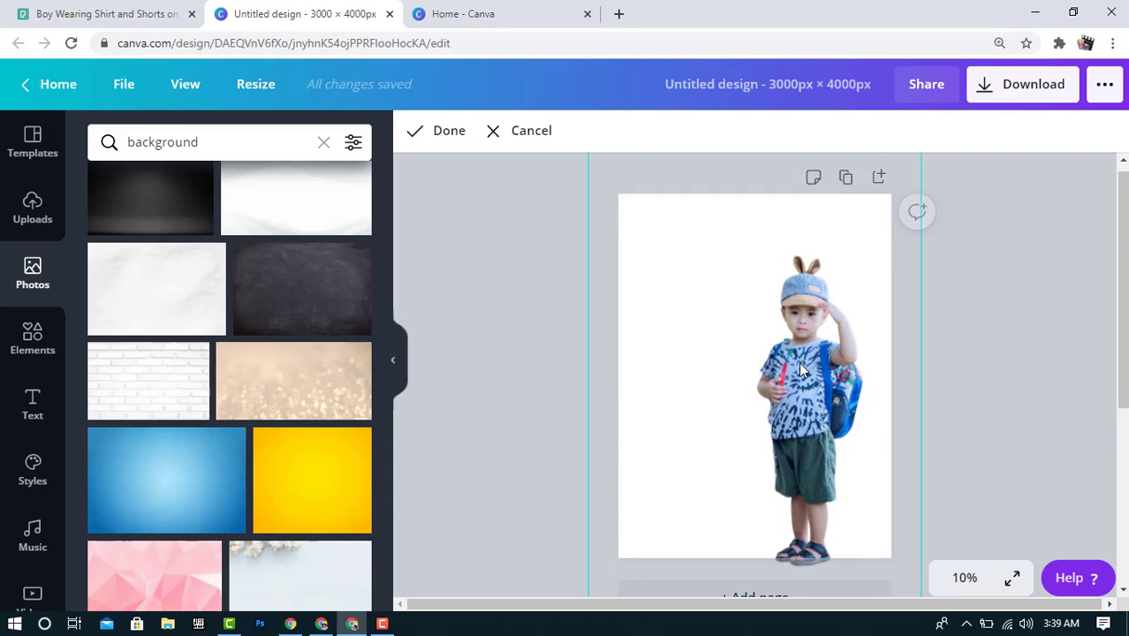
left_click_drag(801, 369, 672, 308)
right_click(787, 337)
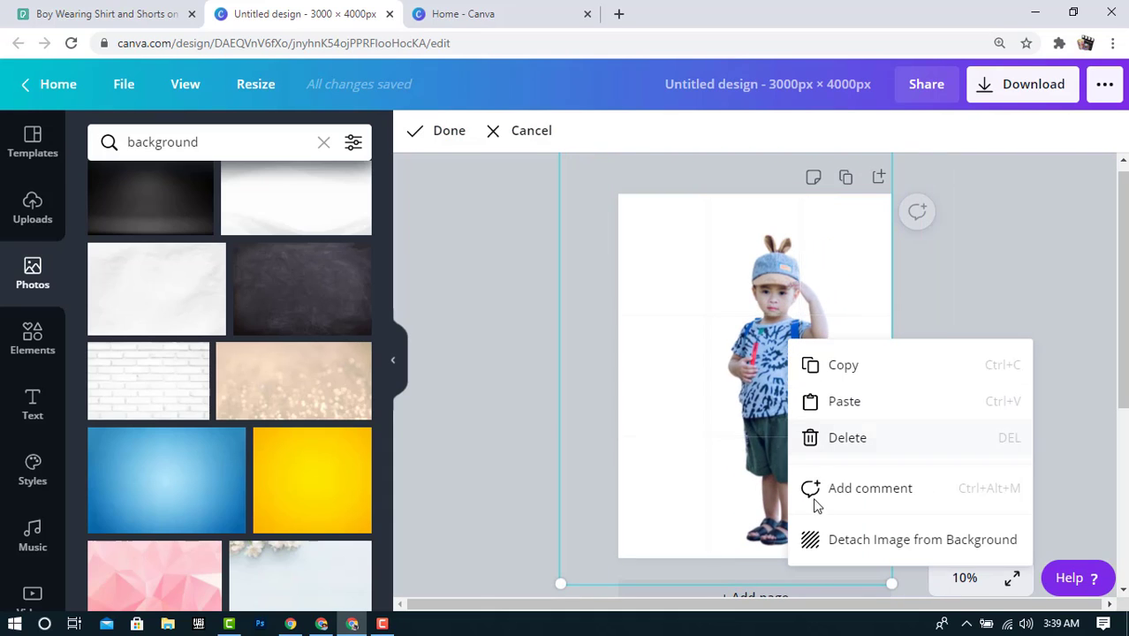
left_click(808, 539)
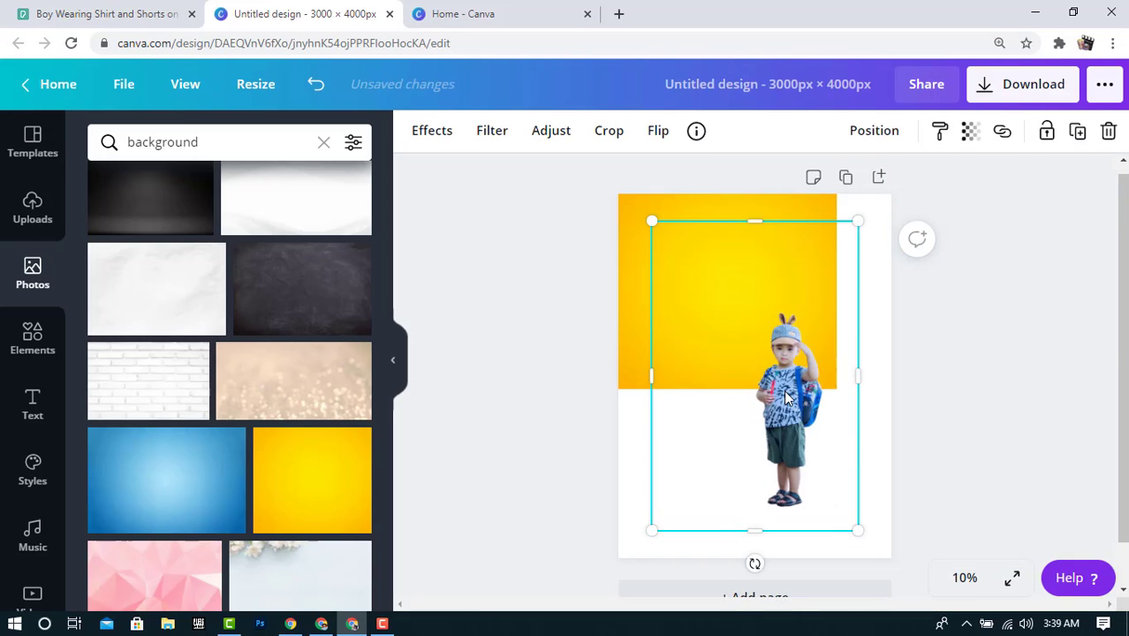
Step: Move the boy onto the yellow photo and enlarge the yellow photo until it covers the whole page
left_click_drag(787, 397, 721, 274)
left_click(821, 355)
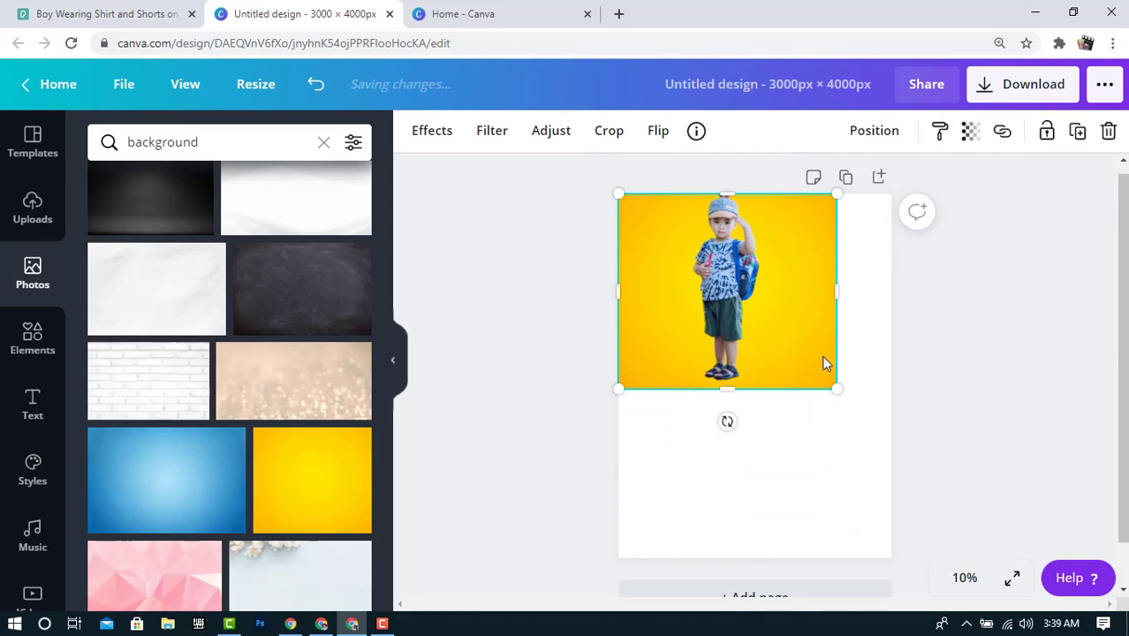
left_click_drag(837, 389, 1045, 548)
Step: Move the boy down on the yellow backdrop, enlarge him to most of the page height and centre him
left_click(726, 282)
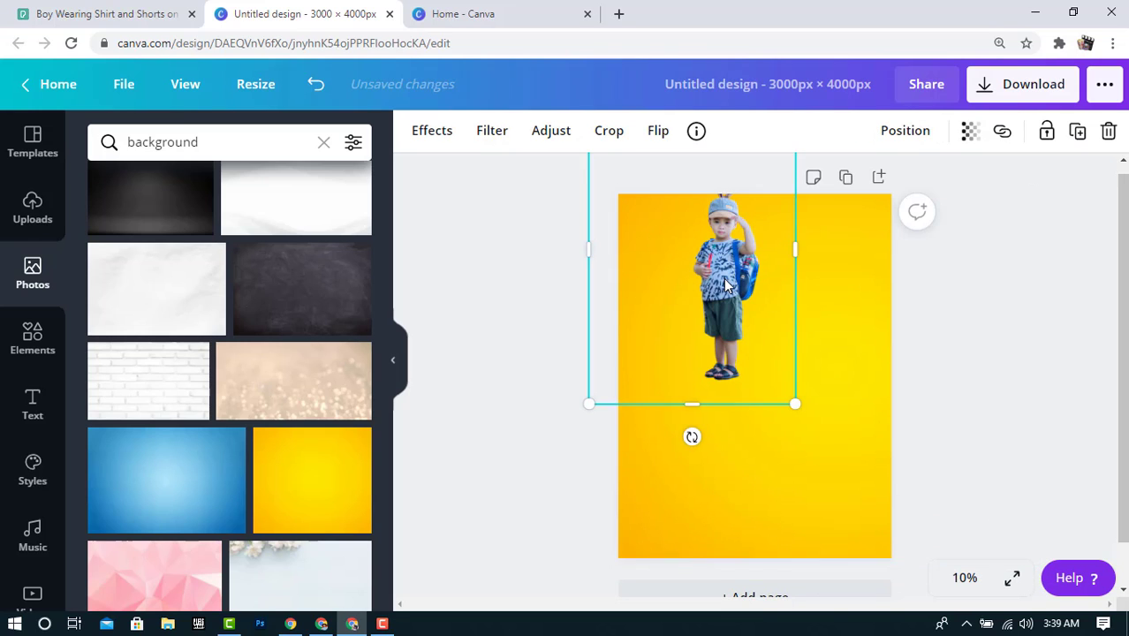
left_click_drag(726, 283, 756, 455)
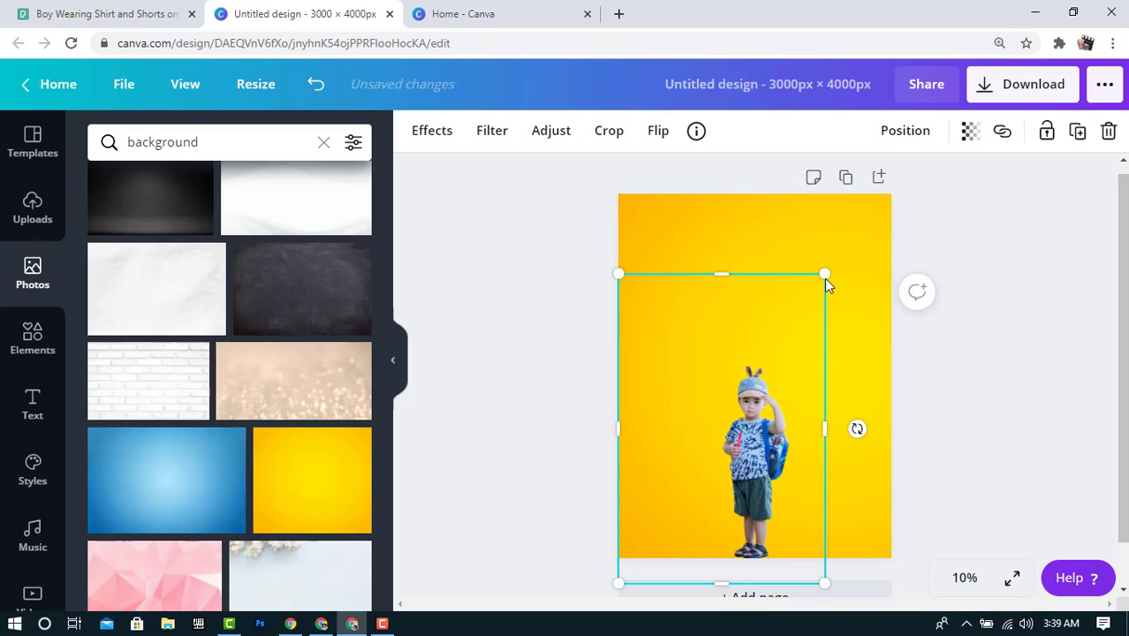
left_click_drag(825, 276, 955, 79)
left_click_drag(844, 386, 764, 400)
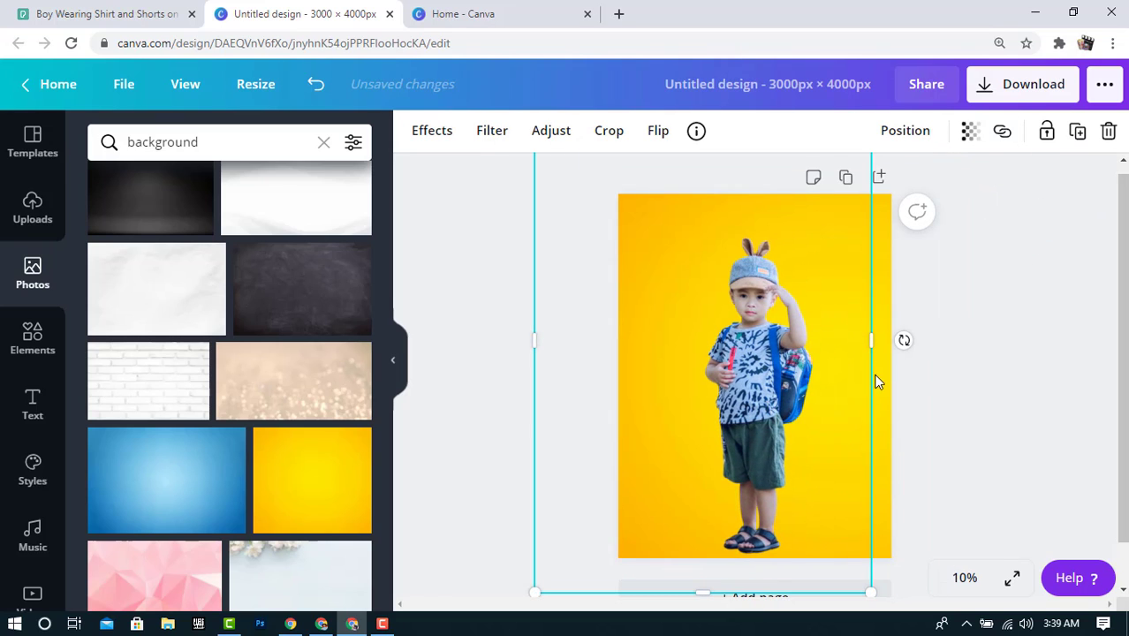
Step: Enlarge the boy slightly more and move him to the right side of the yellow page
mouse_move(875, 343)
left_mouse_down()
mouse_move(986, 356)
mouse_move(886, 358)
left_mouse_up()
left_click_drag(774, 394, 827, 390)
left_click(495, 391)
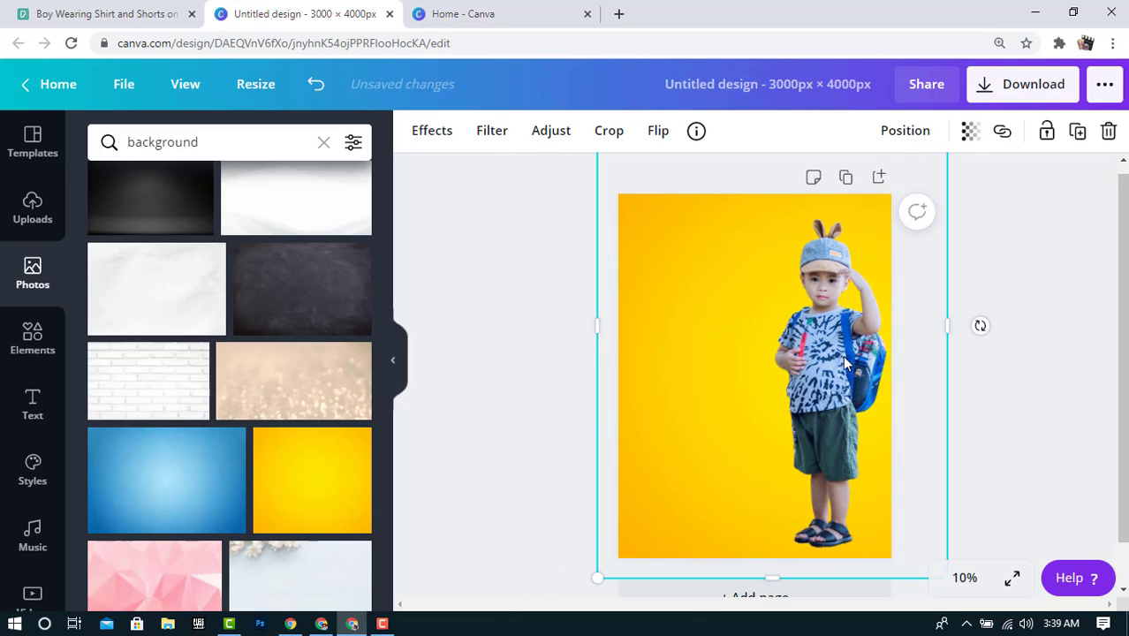